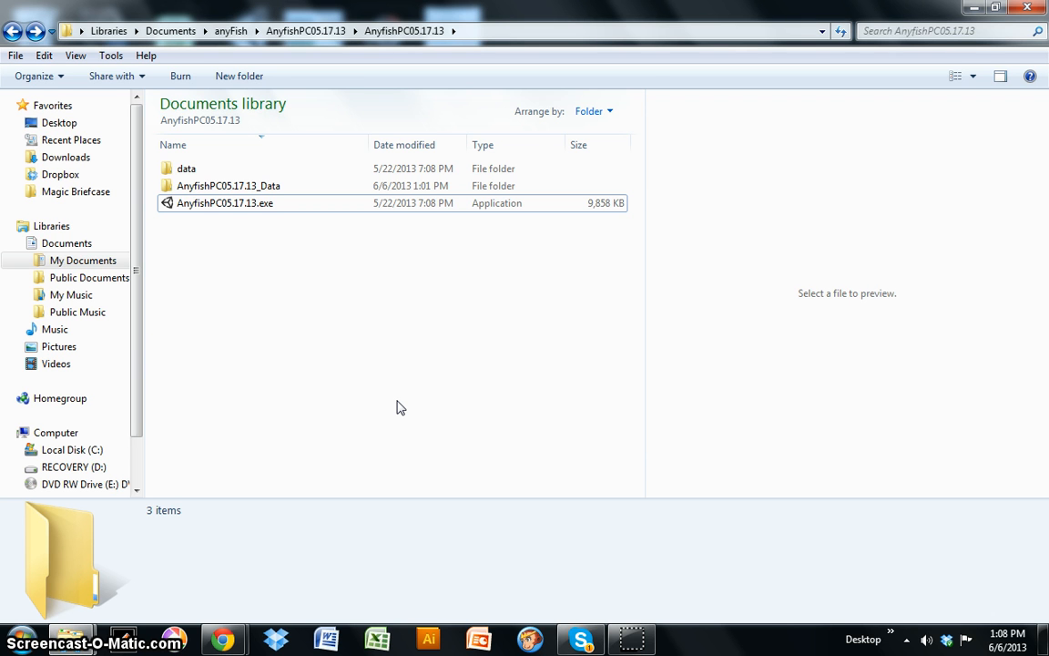
Step: Browse into AnyfishPC05.17.13_Data, then projects, and peek inside DemoProject before returning to projects
double_click(192, 188)
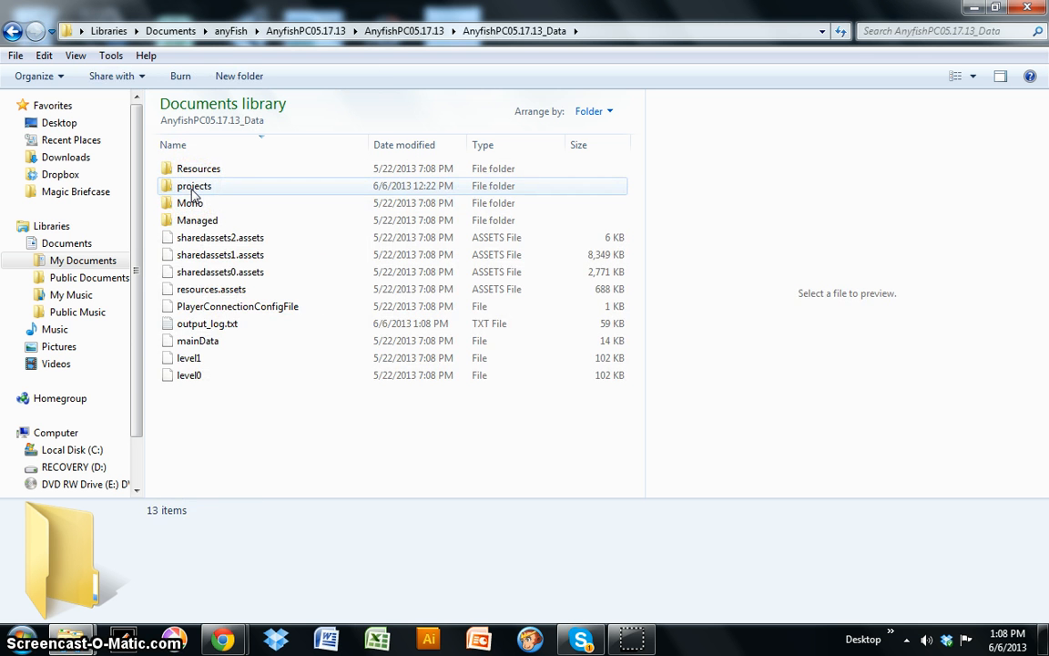
double_click(192, 188)
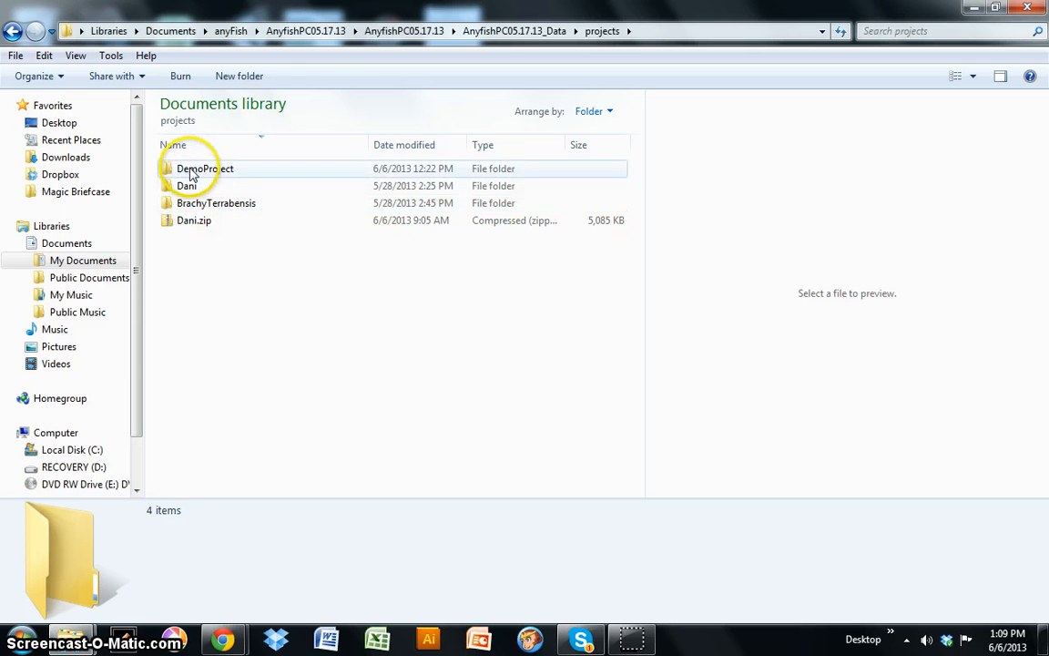
double_click(193, 171)
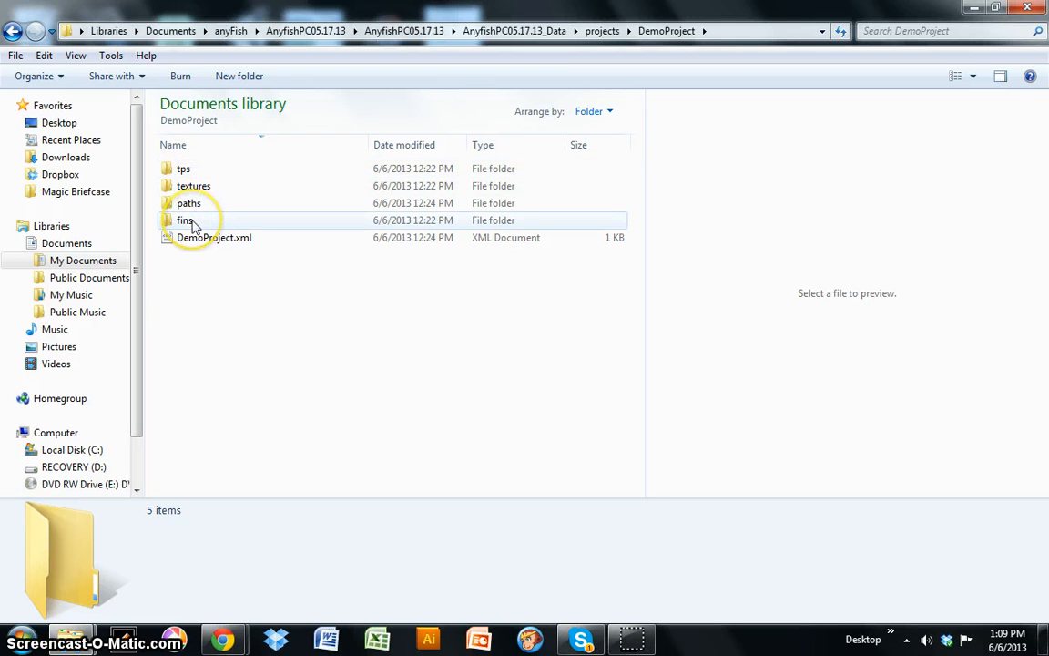
key(BackSpace)
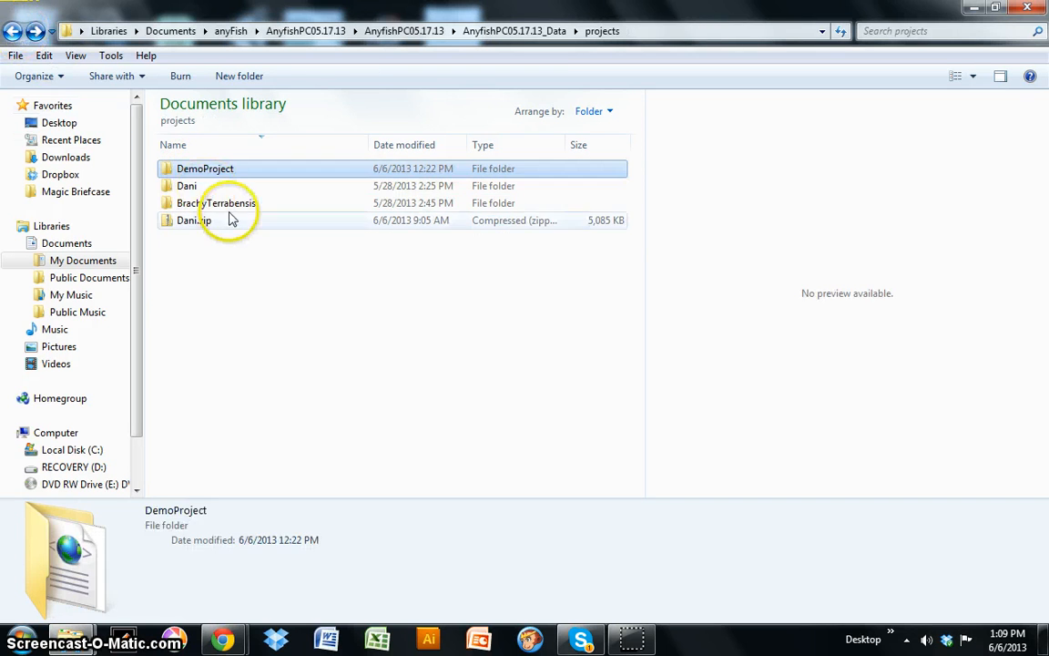
Step: Inspect the Bterrabensis_anyFish.TPS file in BrachyTerrabensis's tps folder, then go back to BrachyTerrabensis
double_click(225, 202)
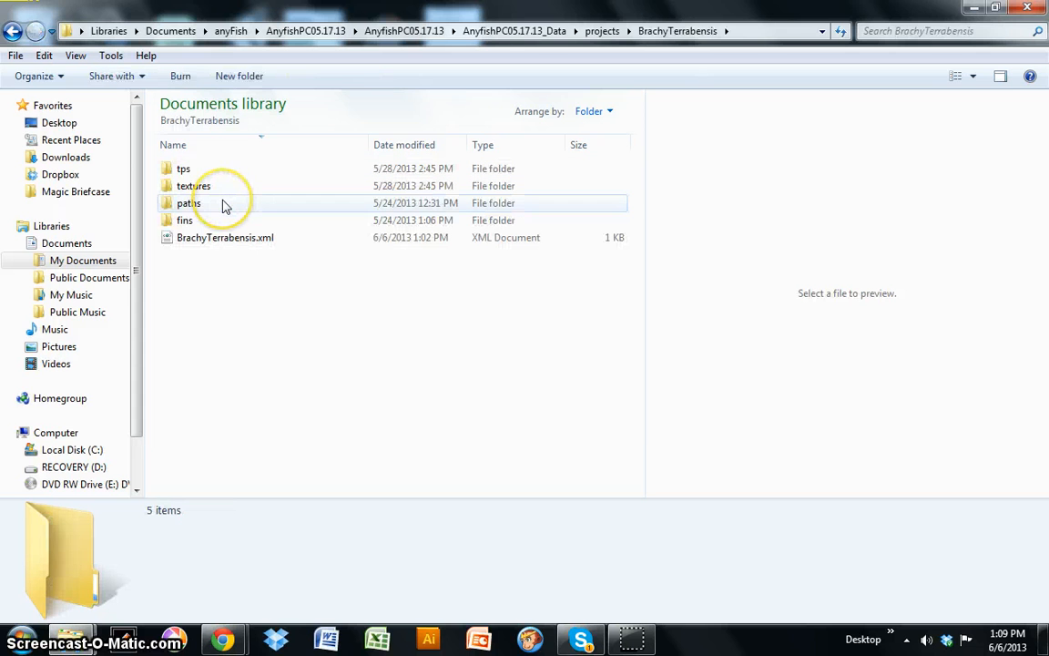
click(205, 175)
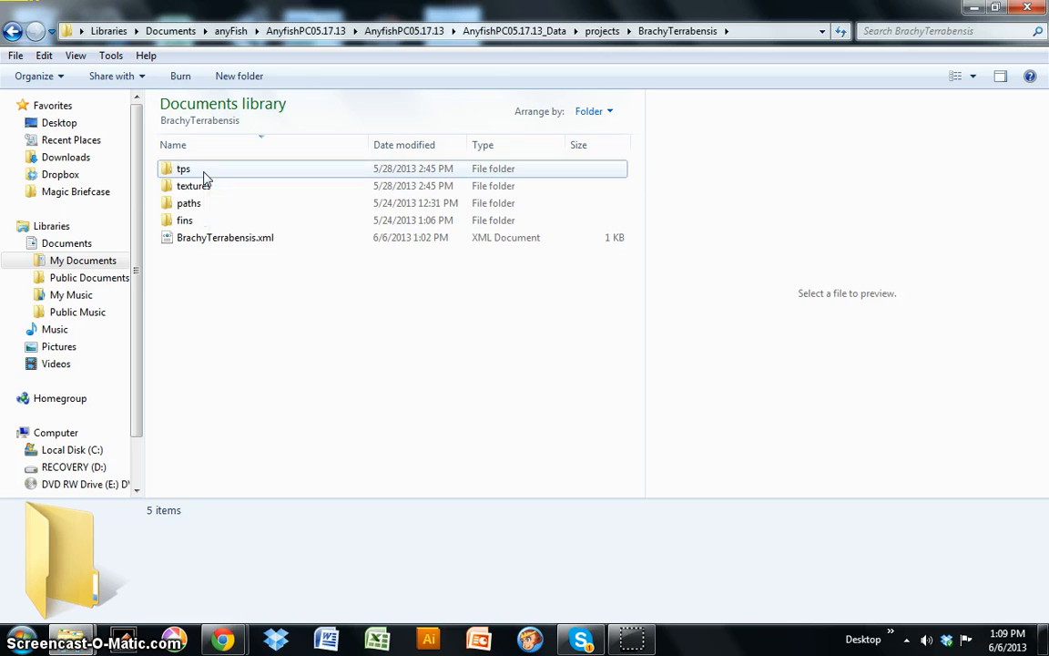
double_click(205, 175)
click(207, 186)
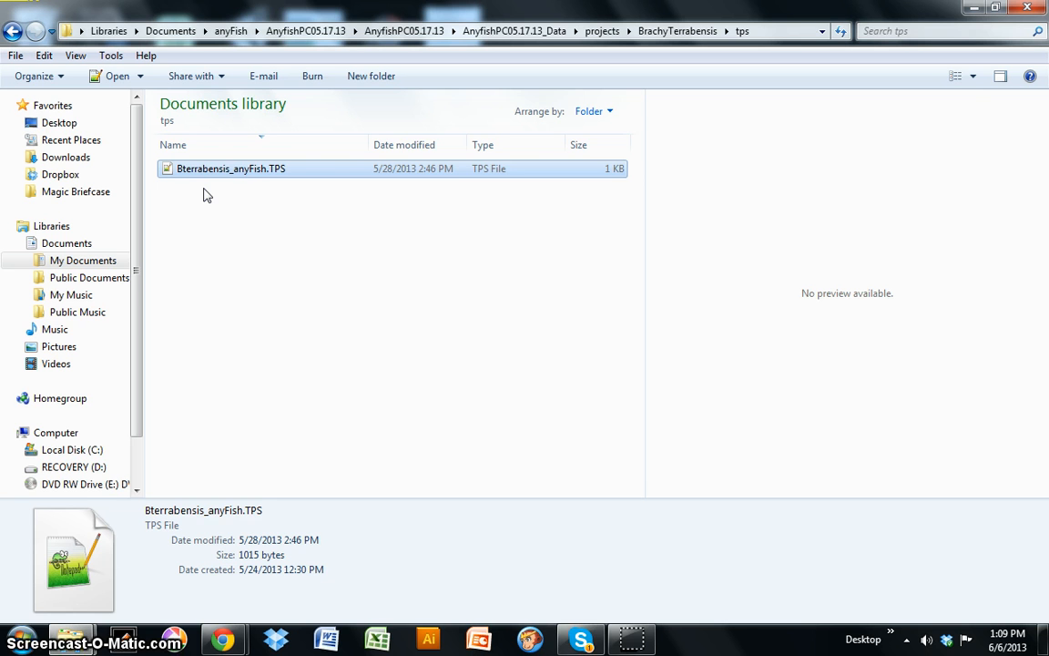
click(201, 179)
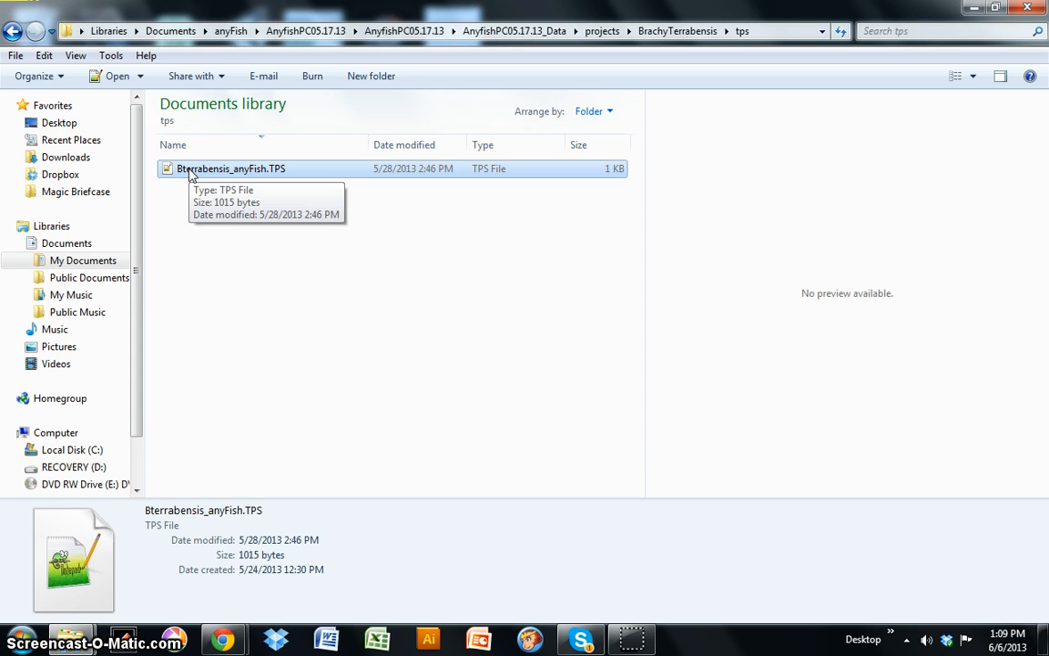
click(171, 175)
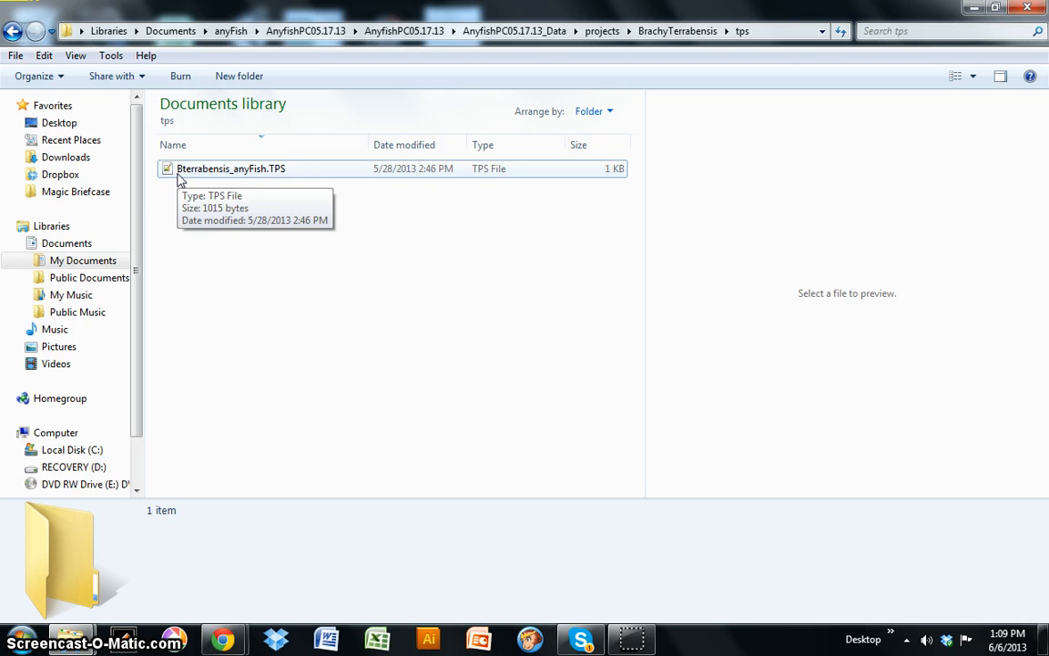
click(12, 32)
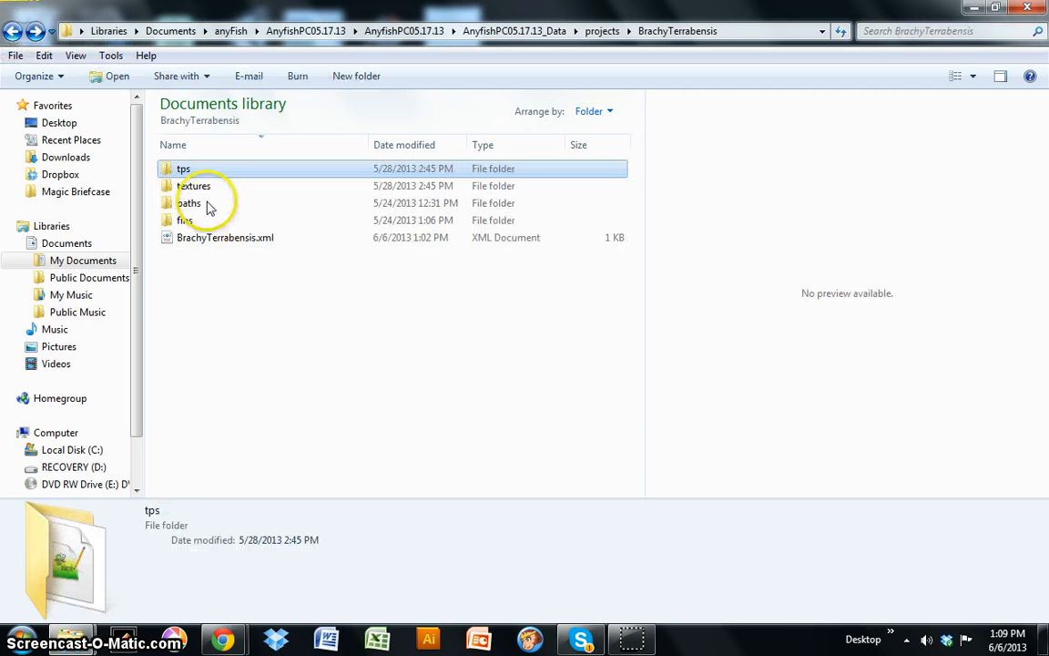
Step: Preview the fish texture photo in the textures folder and look inside the paths folder
double_click(190, 187)
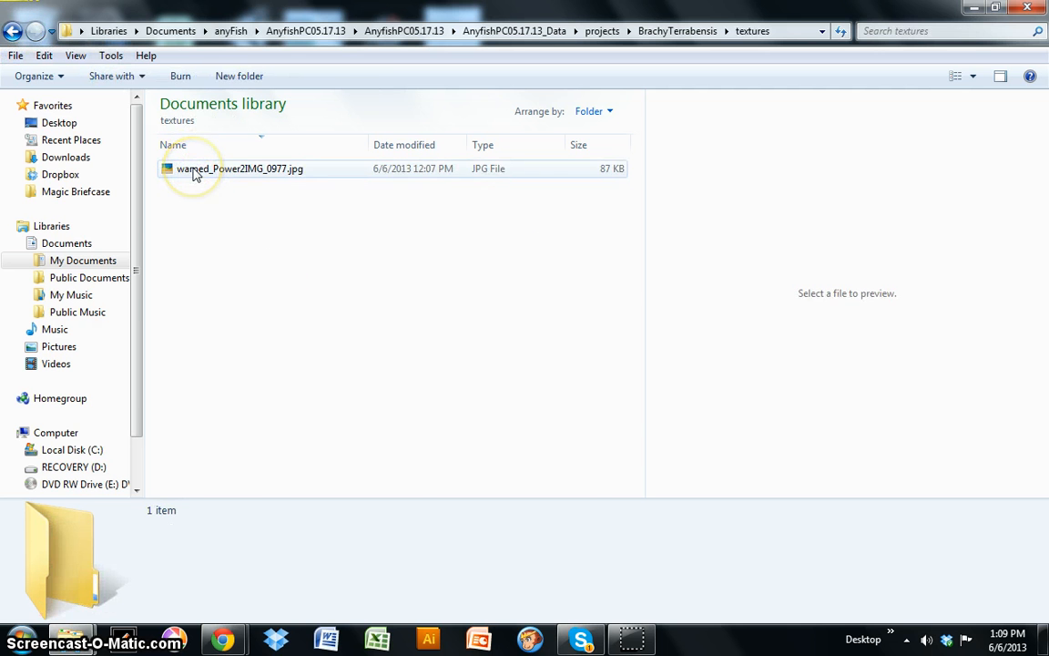
click(193, 174)
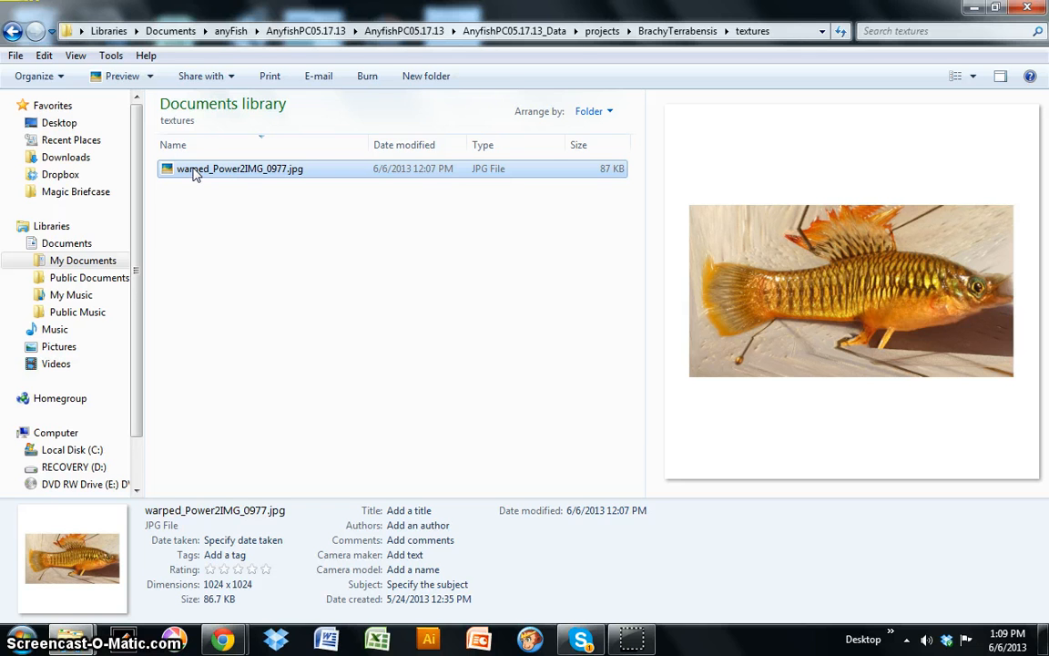
click(12, 31)
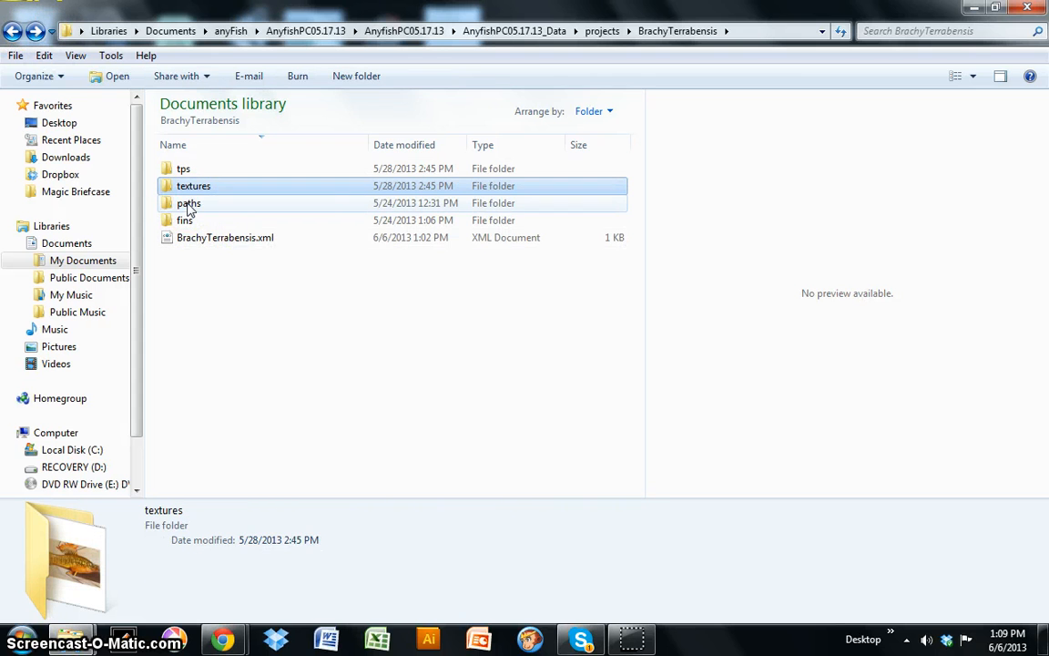
double_click(188, 206)
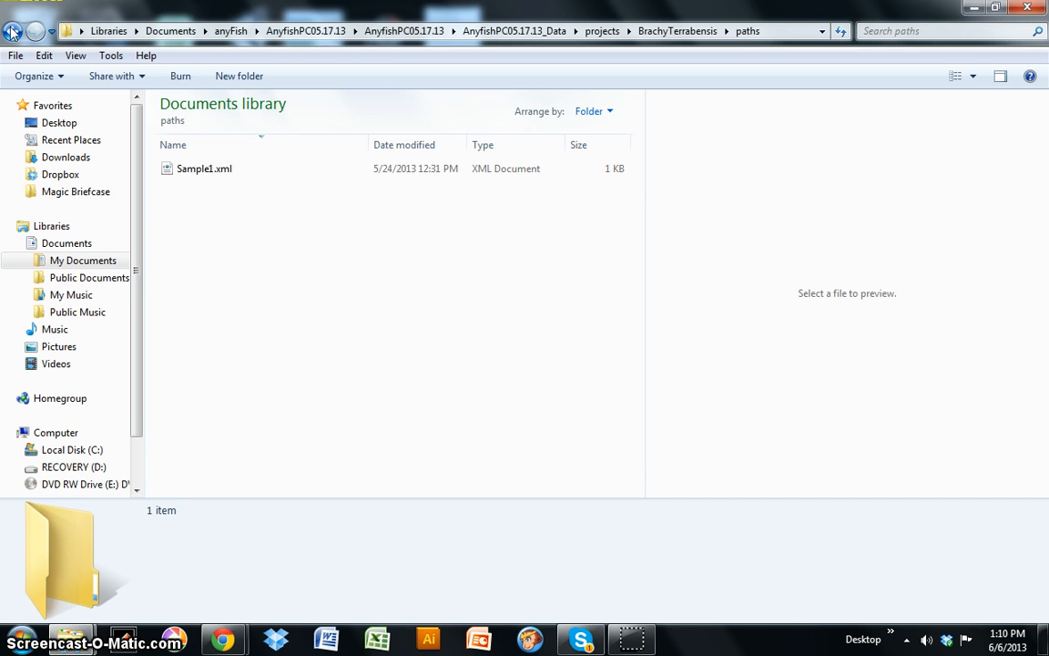
click(10, 33)
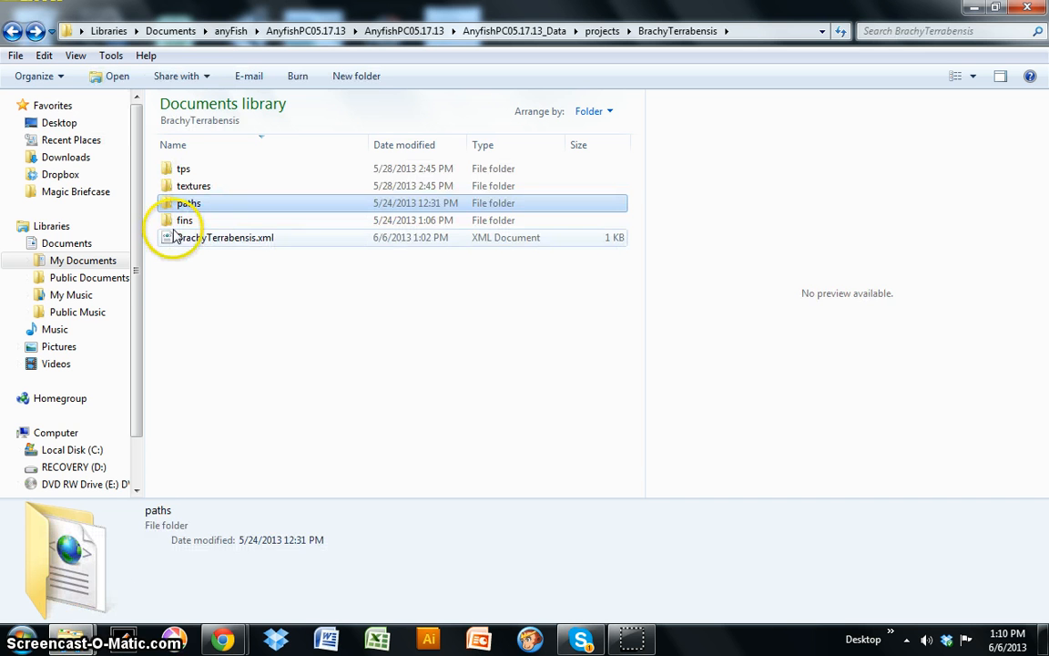
Step: Preview the dorsal and caudal fin images in fins, then go back up to AnyfishPC05.17.13_Data
double_click(183, 221)
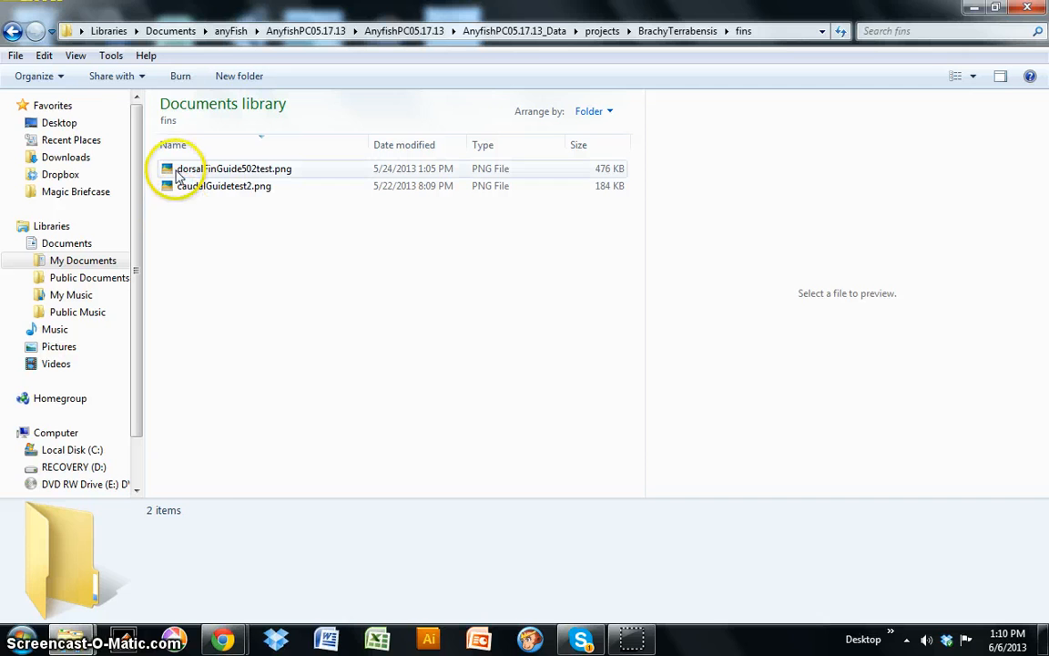
click(179, 171)
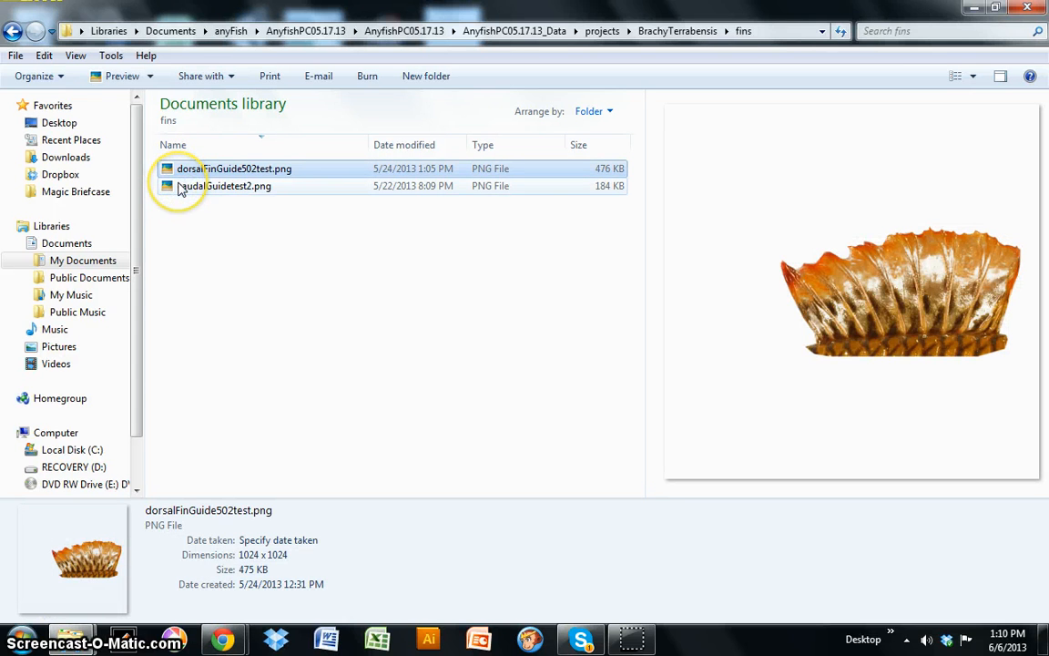
click(182, 187)
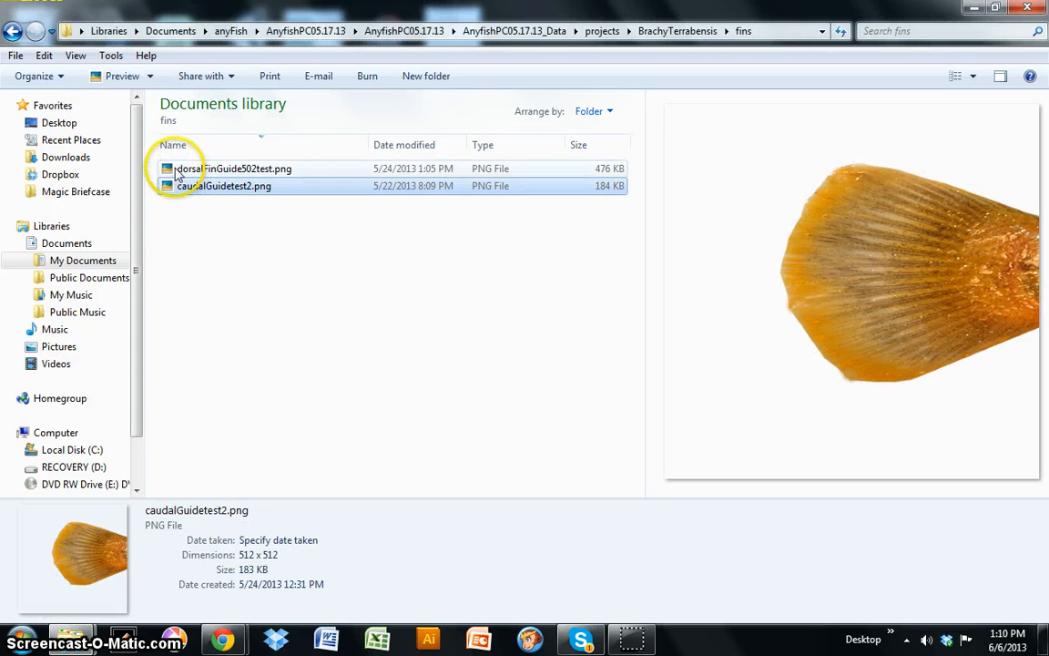
click(179, 173)
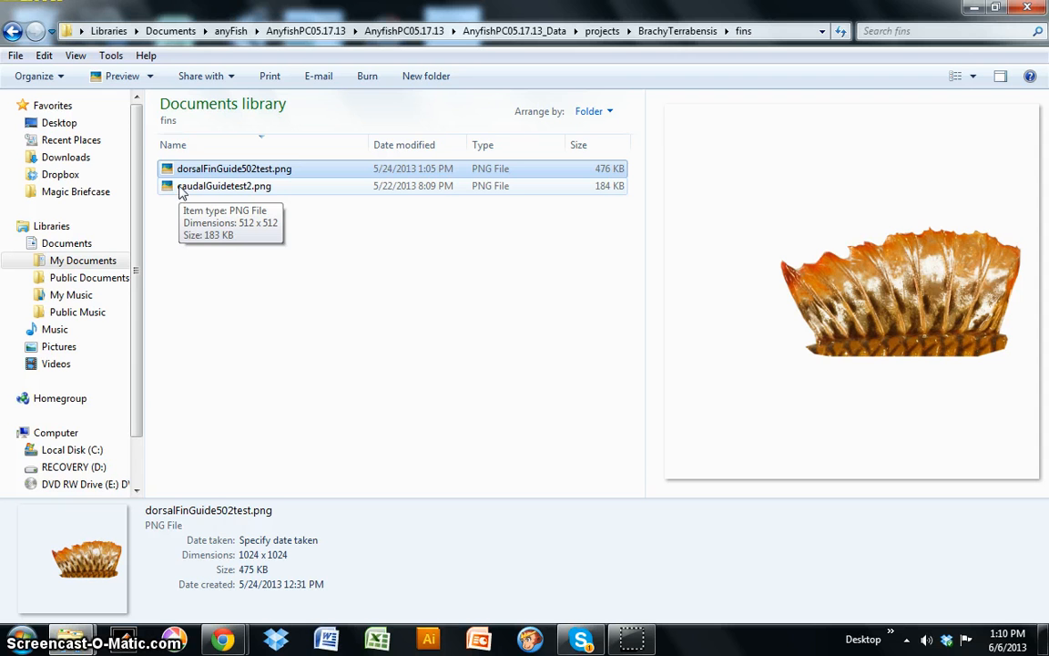
click(11, 31)
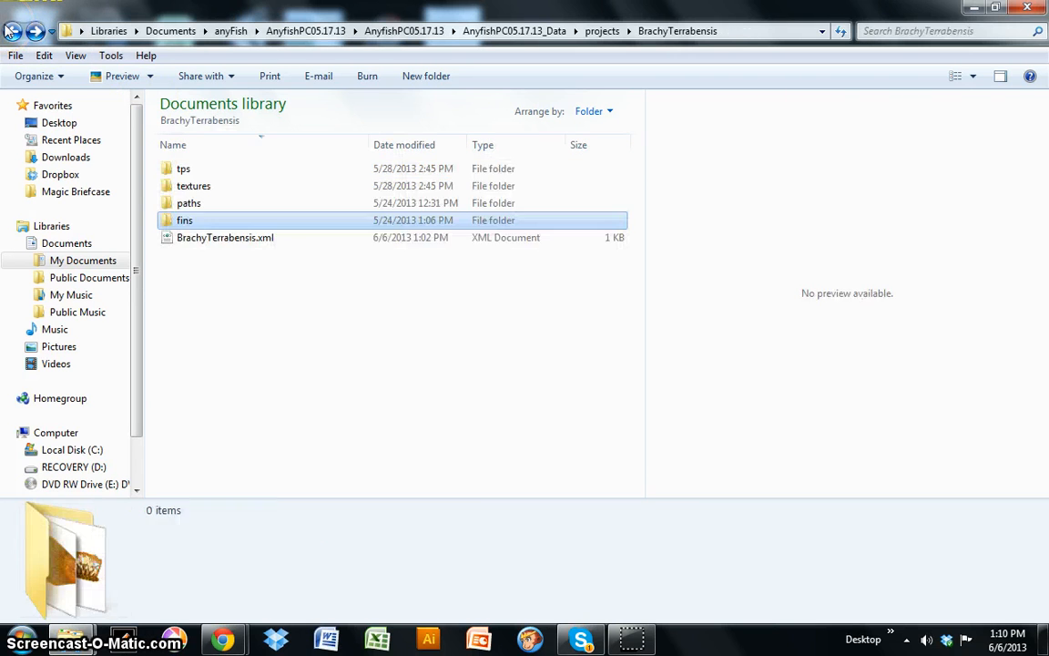
click(11, 31)
click(11, 31)
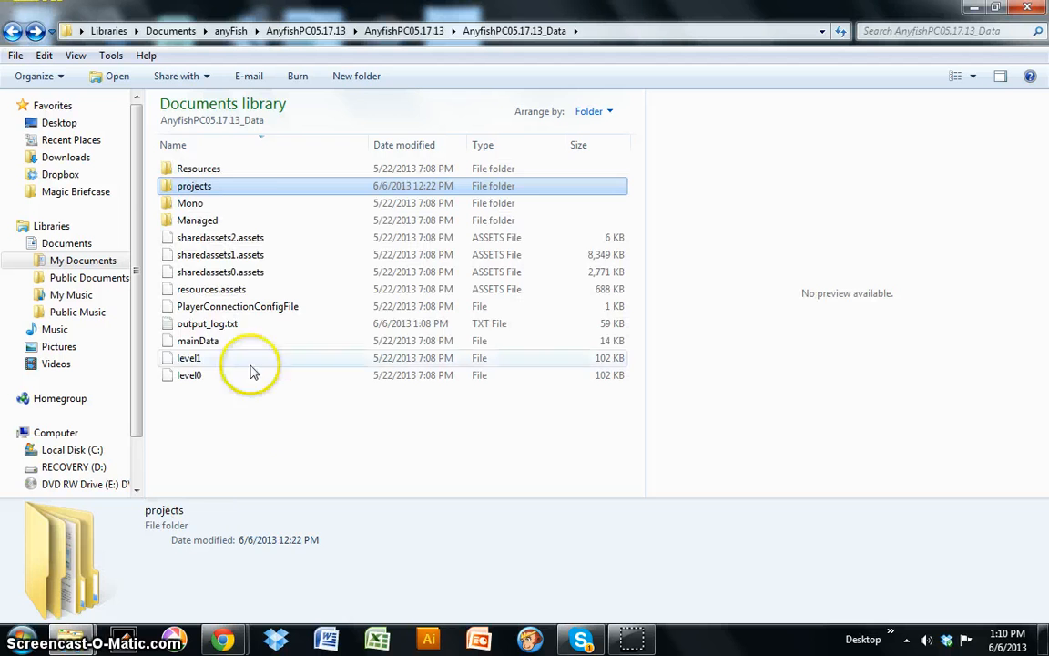
Step: Launch AnyfishPC05.17.13.exe and play it at 1280 x 800 with Fastest quality
click(10, 31)
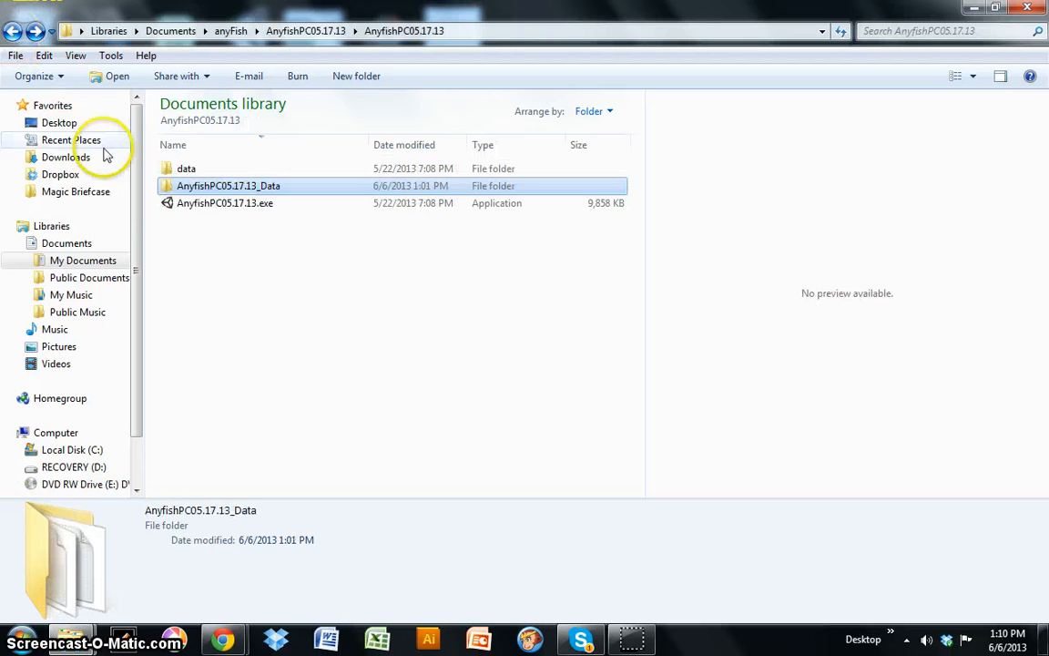
click(191, 208)
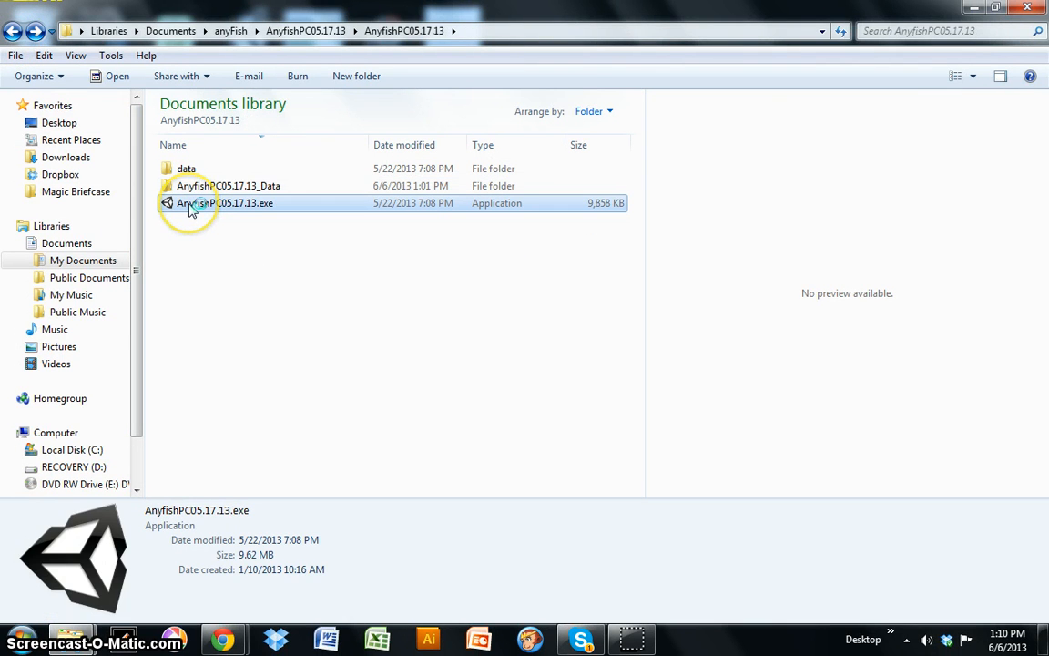
double_click(192, 206)
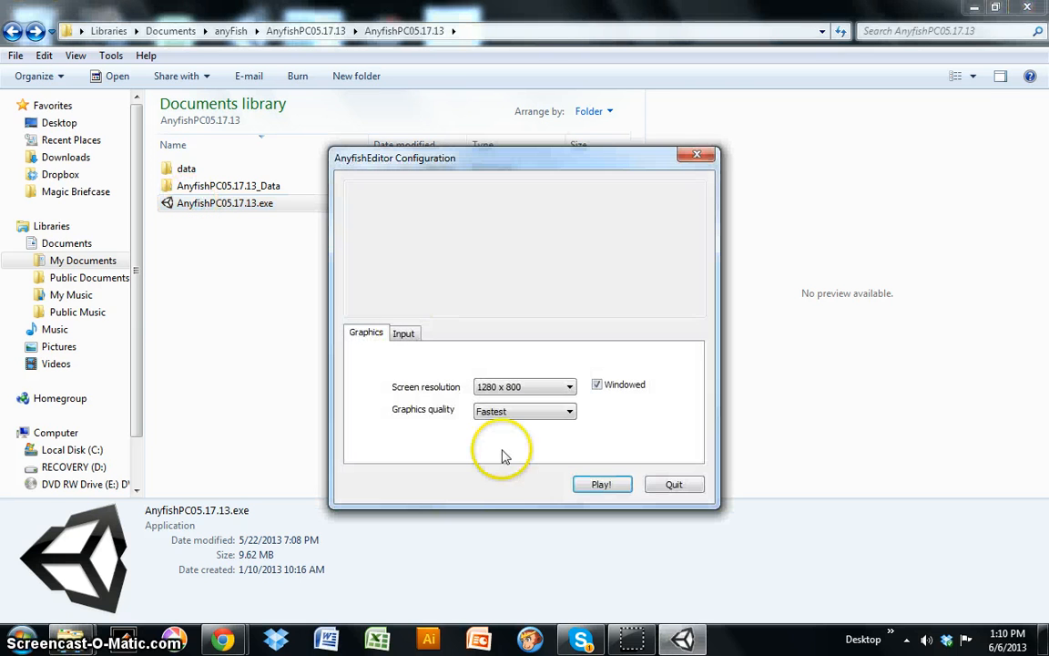
click(603, 486)
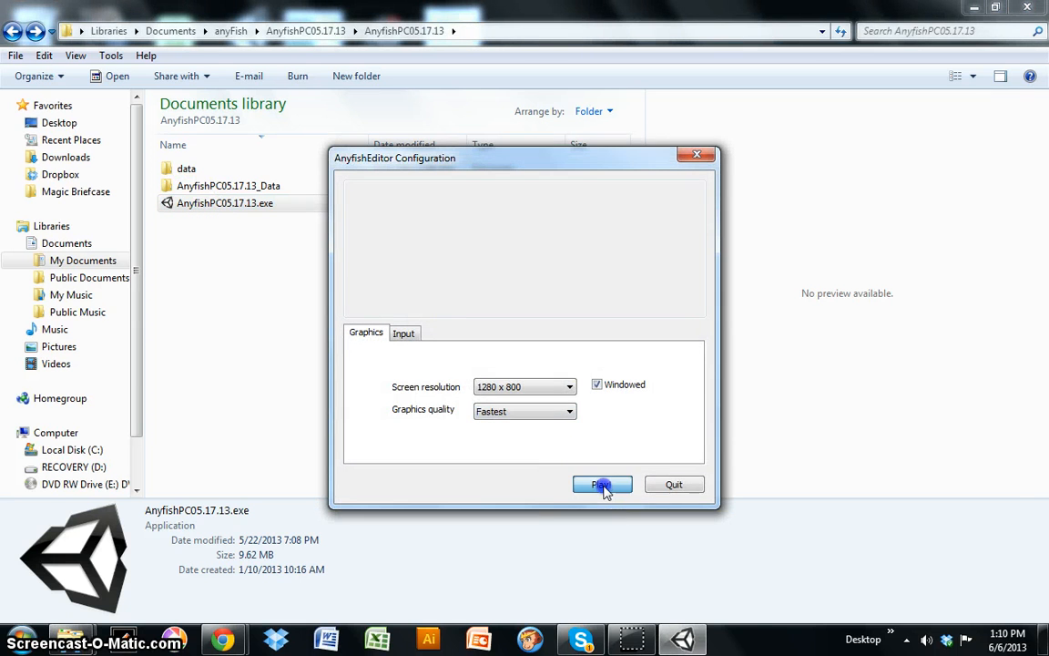
click(549, 273)
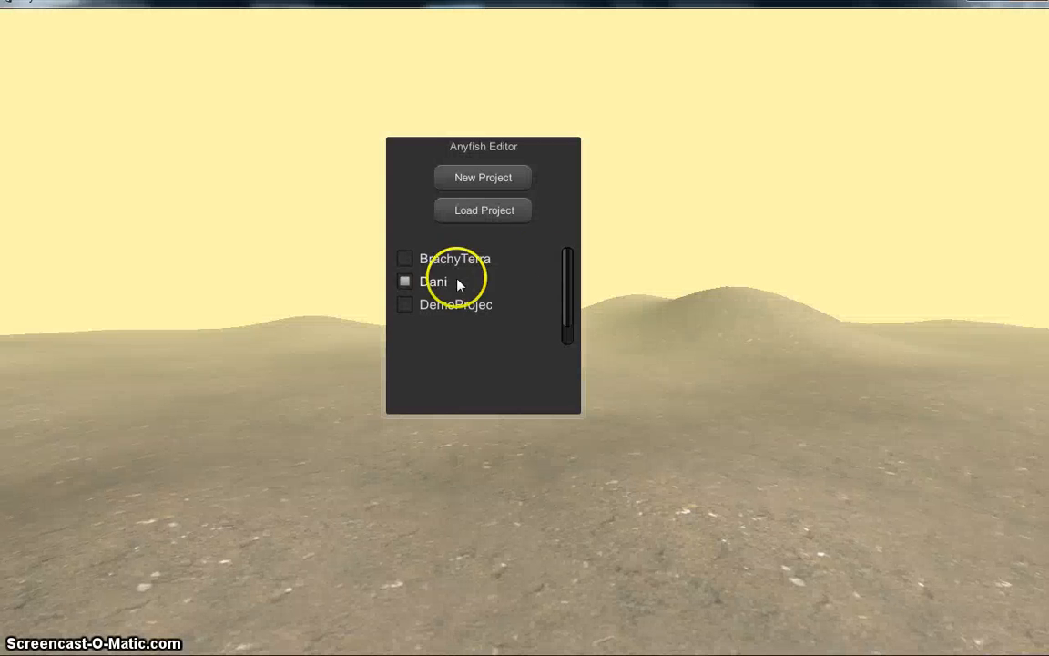
Step: Load the BrachyTerrabensis project with the Sample1 path and TPS file, and open Sample1's Path Properties
click(405, 259)
click(468, 207)
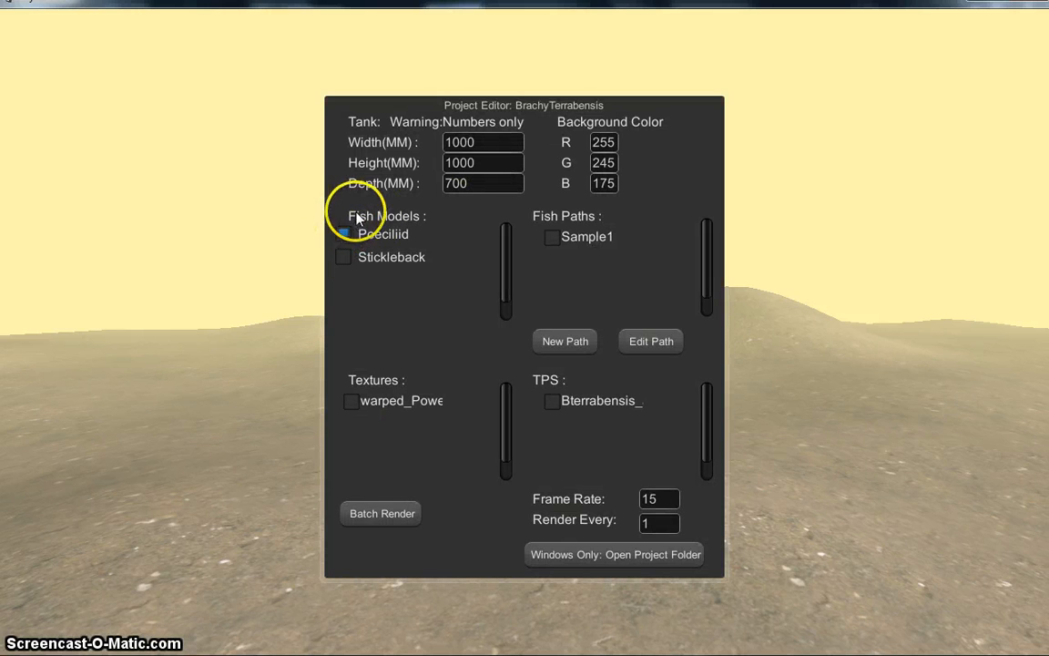
click(553, 237)
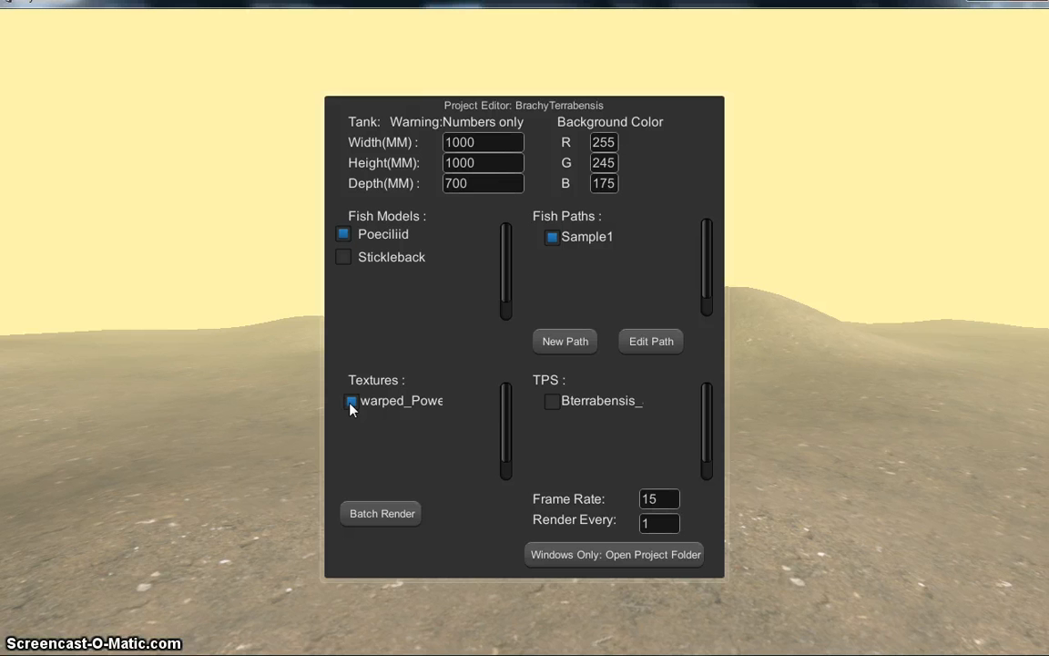
click(552, 401)
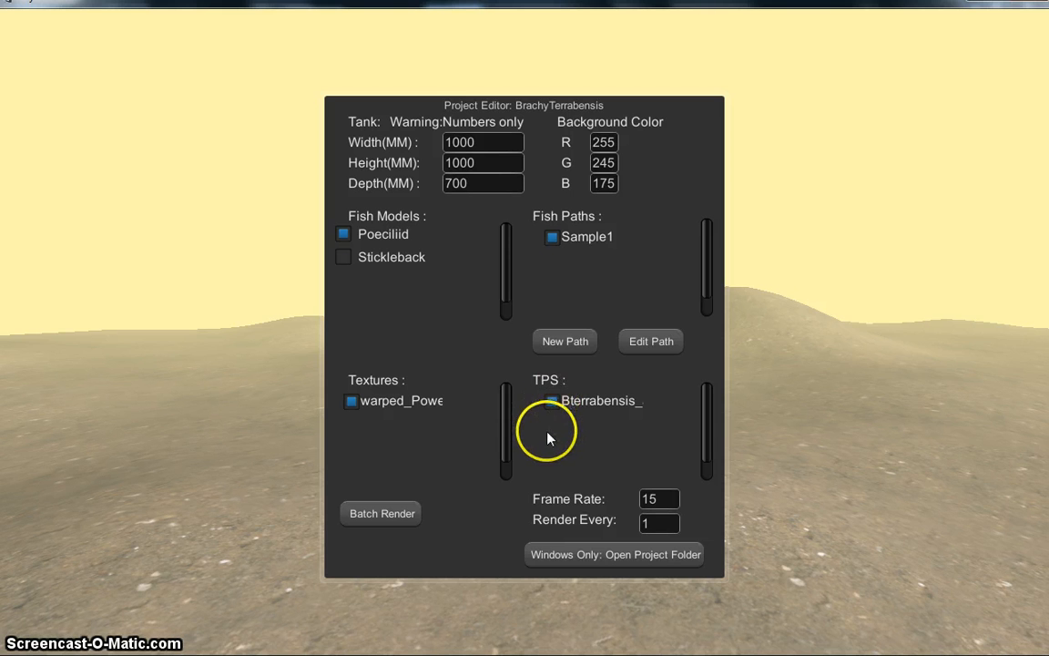
click(635, 349)
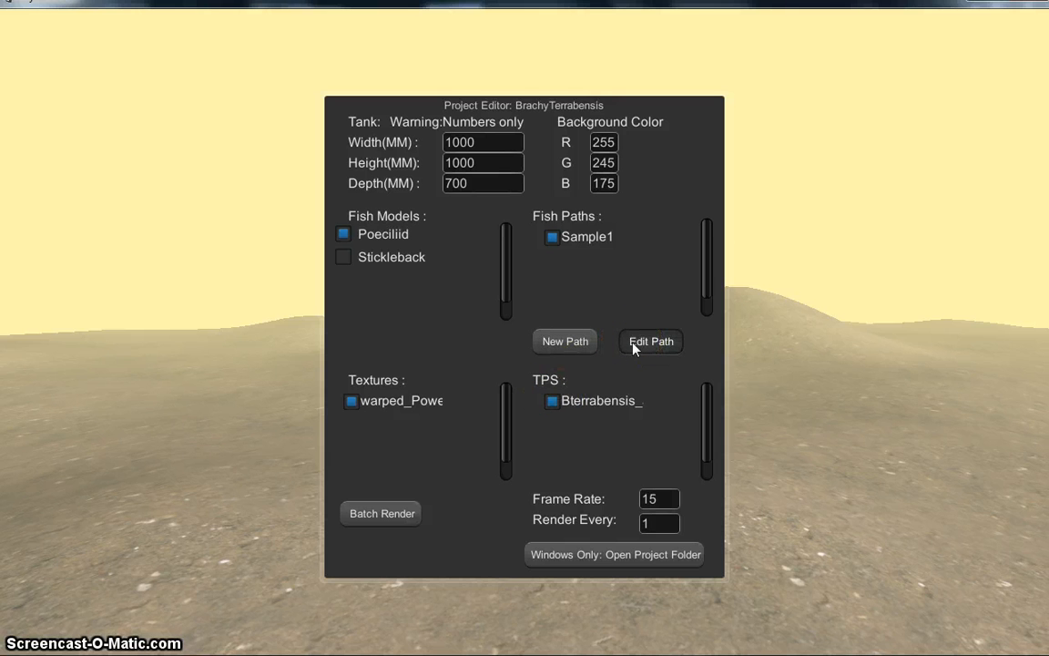
click(636, 346)
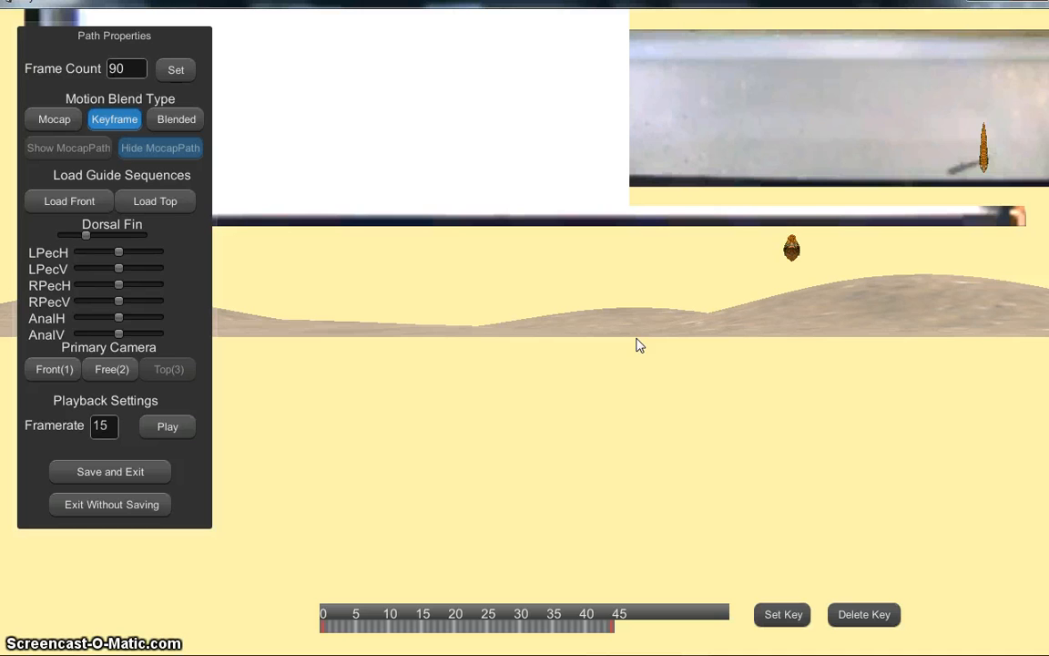
click(246, 216)
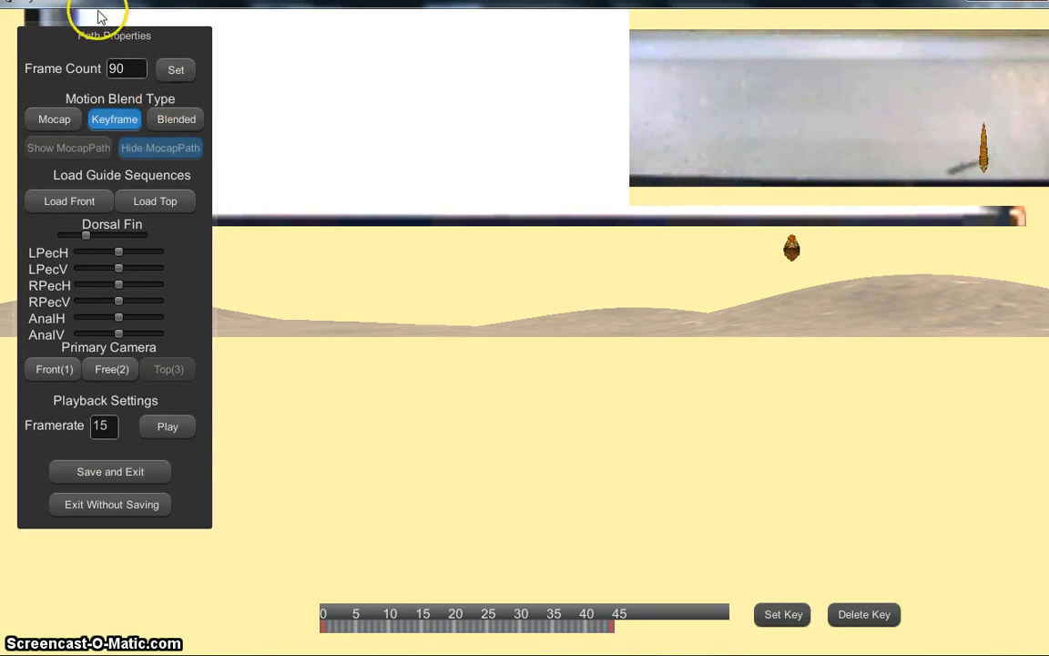
click(61, 48)
click(94, 238)
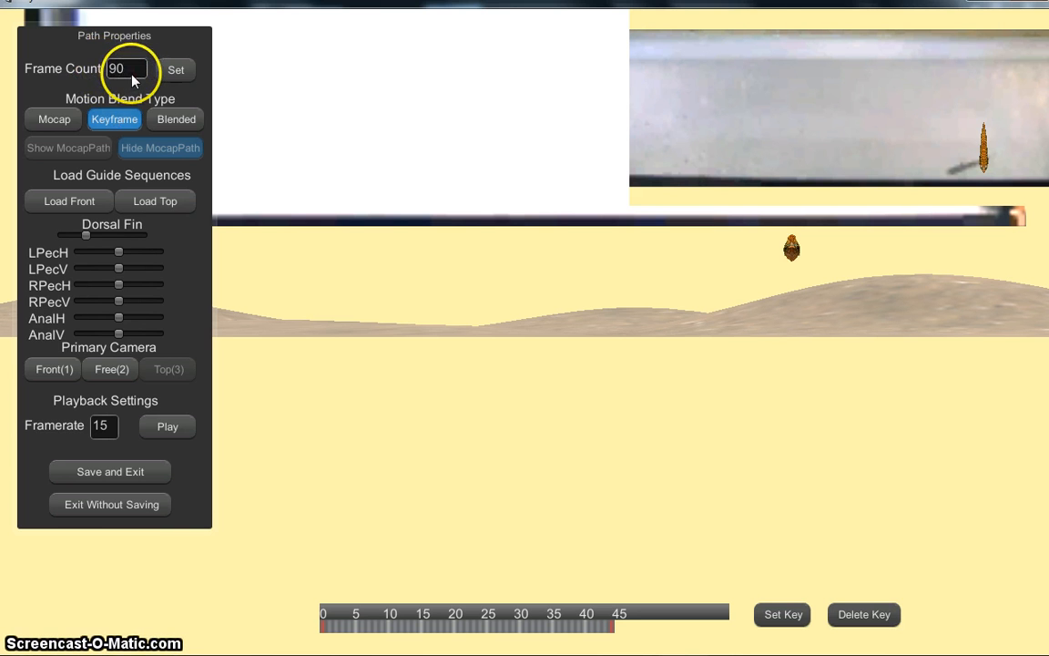
Step: Replace the Frame Count text with 'was' and set the primary camera to Free(2)
drag(131, 73, 109, 68)
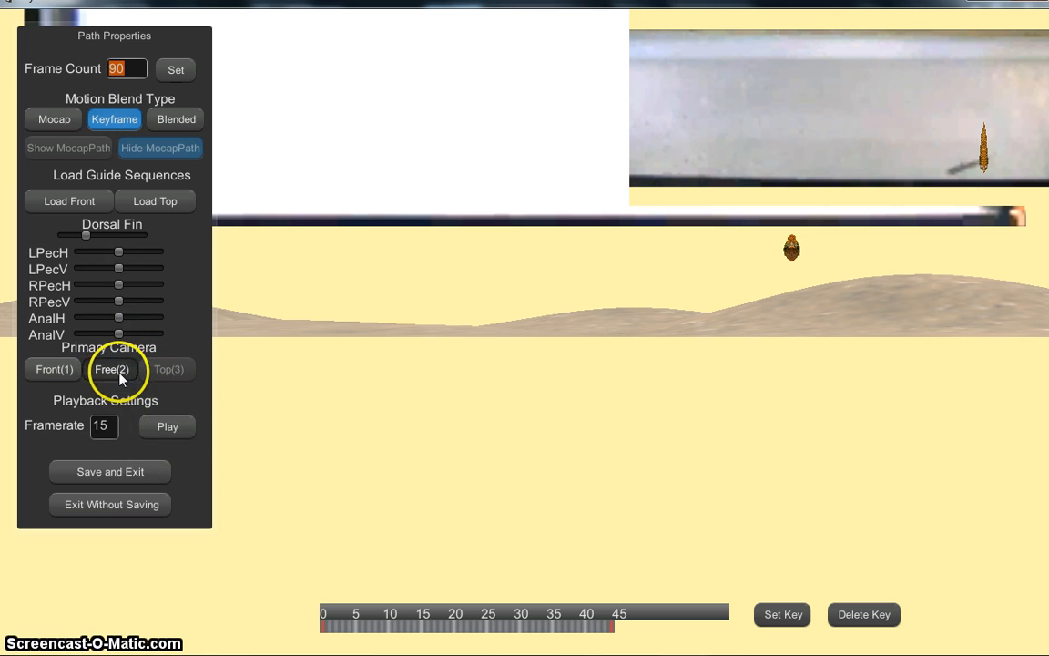
click(111, 370)
click(575, 426)
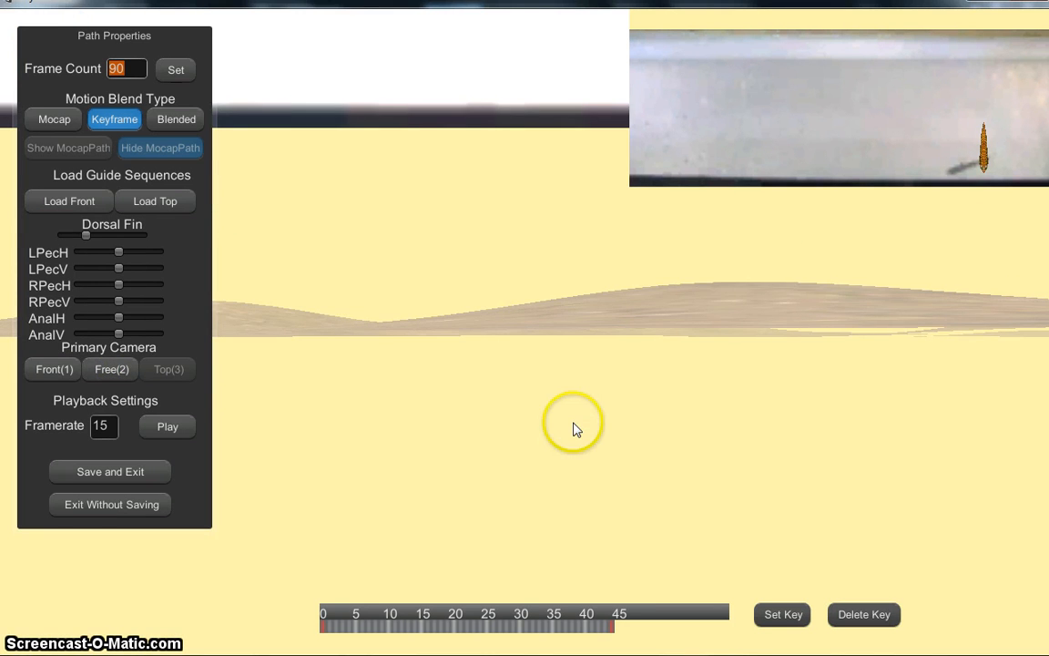
click(693, 350)
click(569, 296)
text(was)
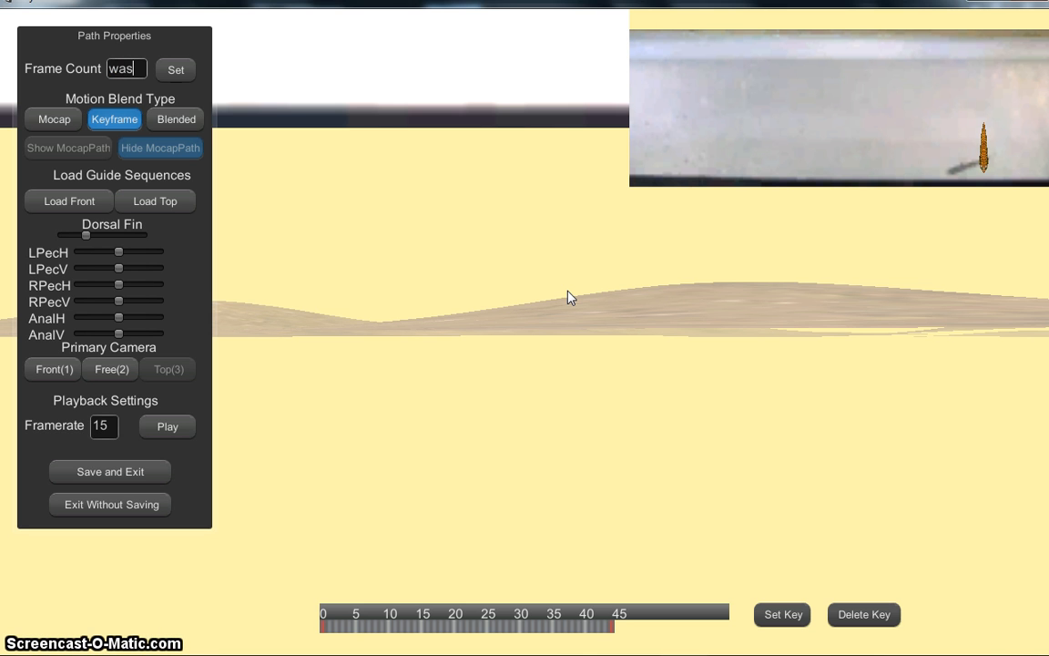
Step: Pan, rotate and fly the free camera up close to the fish beside the tank
drag(533, 298, 668, 289)
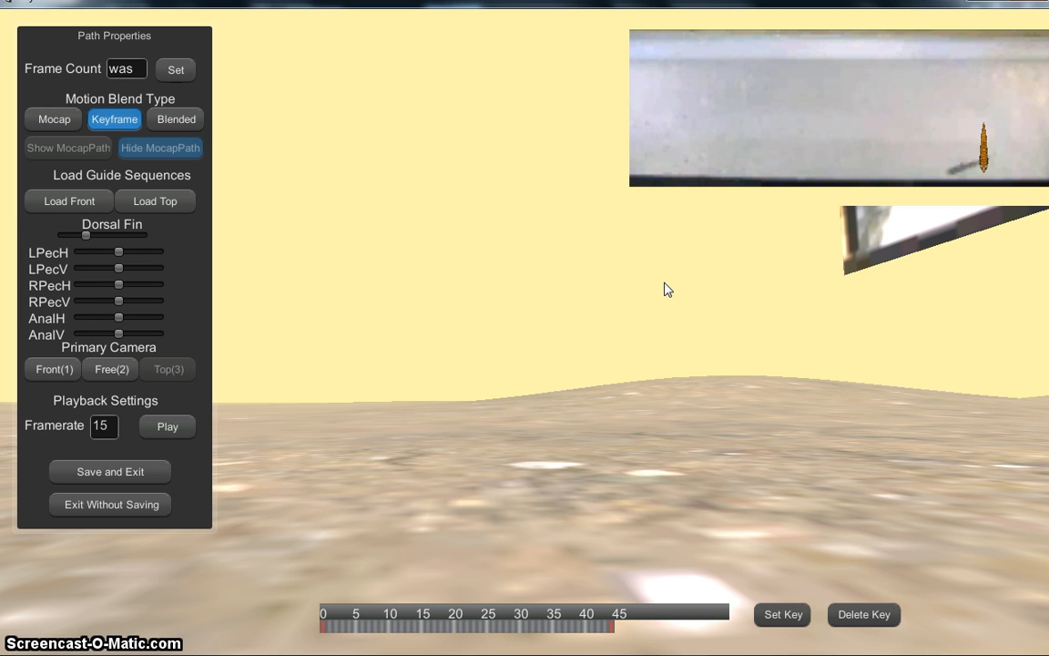
drag(691, 293, 127, 299)
key(w)
key(d)
key(s)
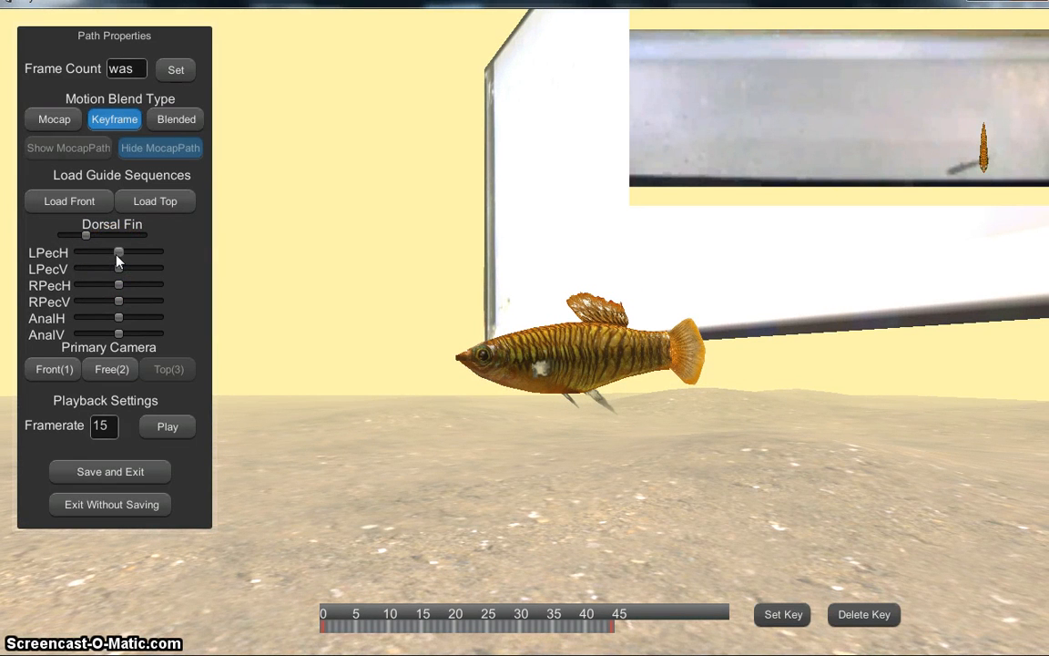
Step: Move the Dorsal Fin, LPecH and AnalH sliders to give the fish a new fin pose
drag(89, 235, 96, 258)
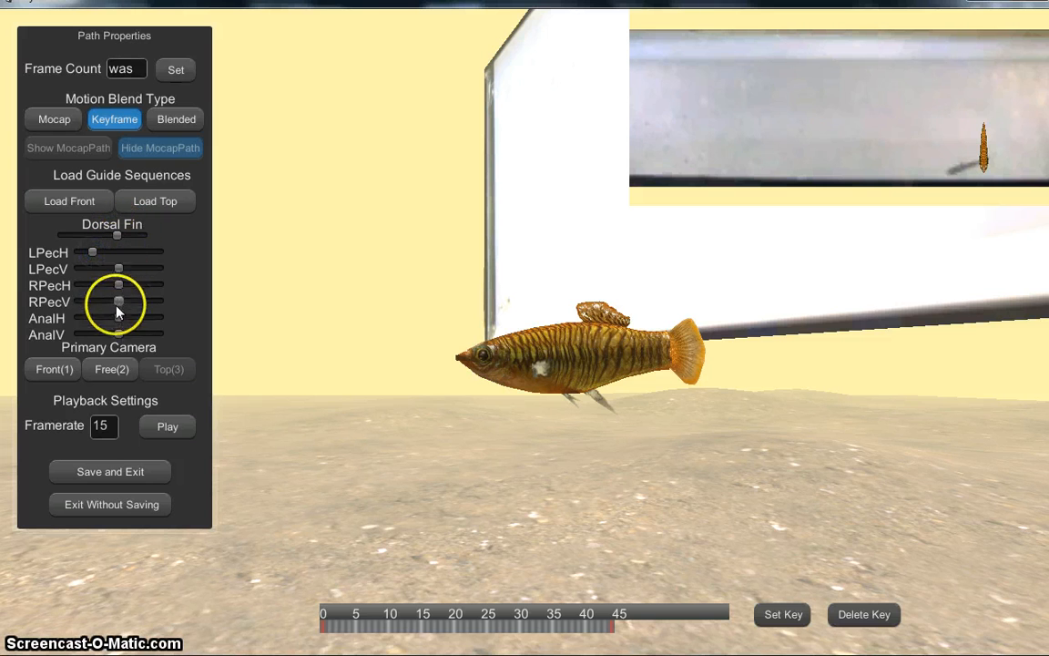
drag(119, 318, 165, 313)
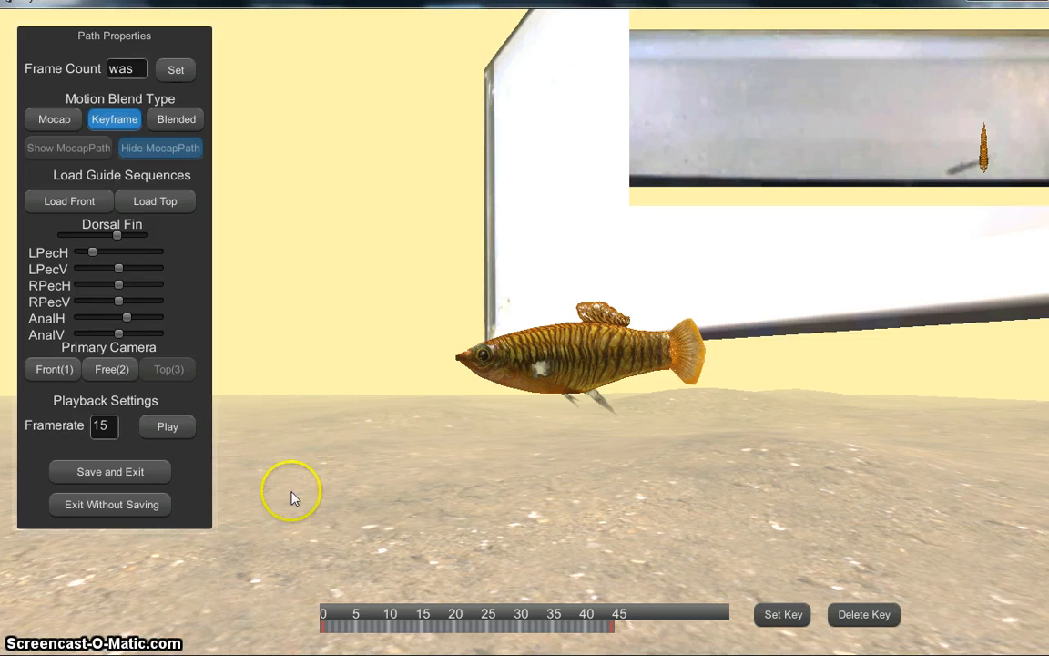
mouse_move(291, 492)
mouse_down()
mouse_move(347, 434)
mouse_move(372, 465)
mouse_move(410, 461)
mouse_move(352, 446)
mouse_move(345, 366)
mouse_move(355, 476)
mouse_up()
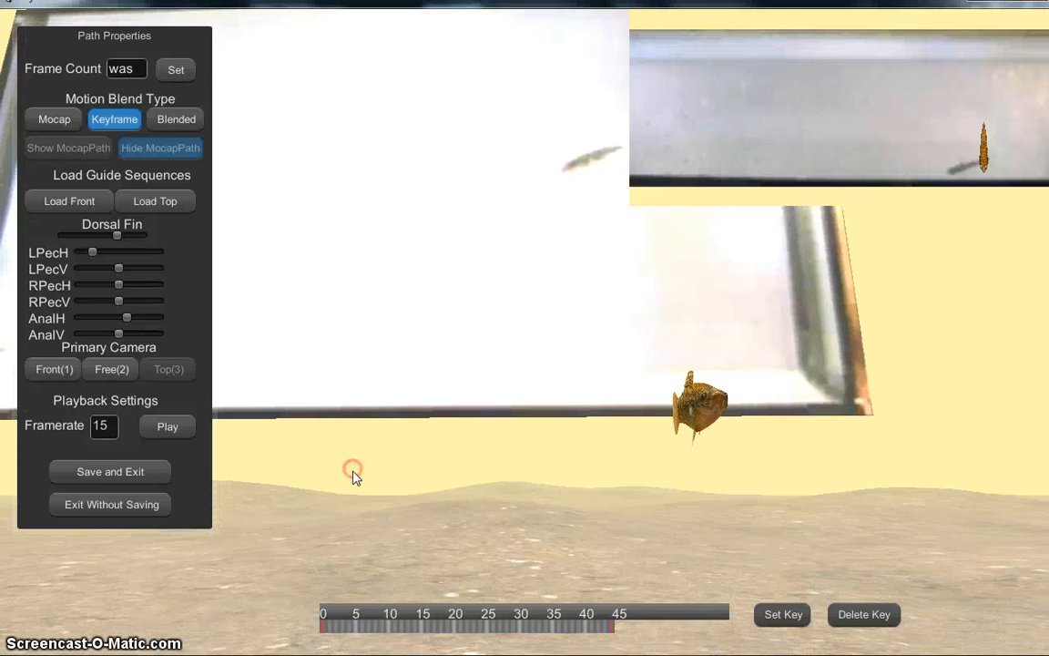
Step: At frame 0, select the fish and begin rotating it around its Y, X and Z axes
click(324, 627)
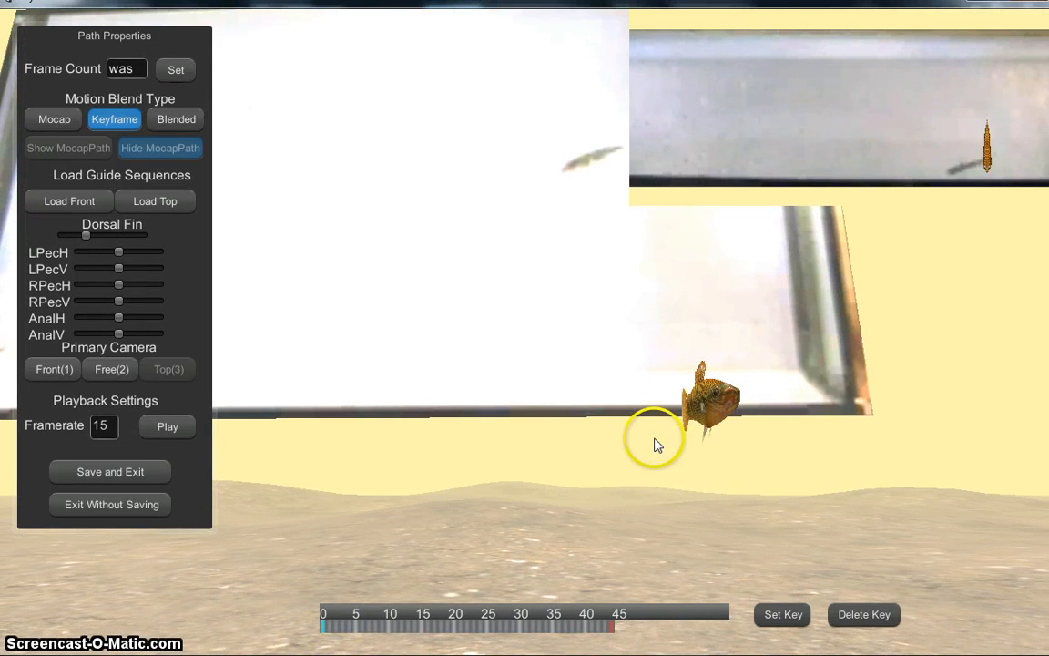
click(715, 410)
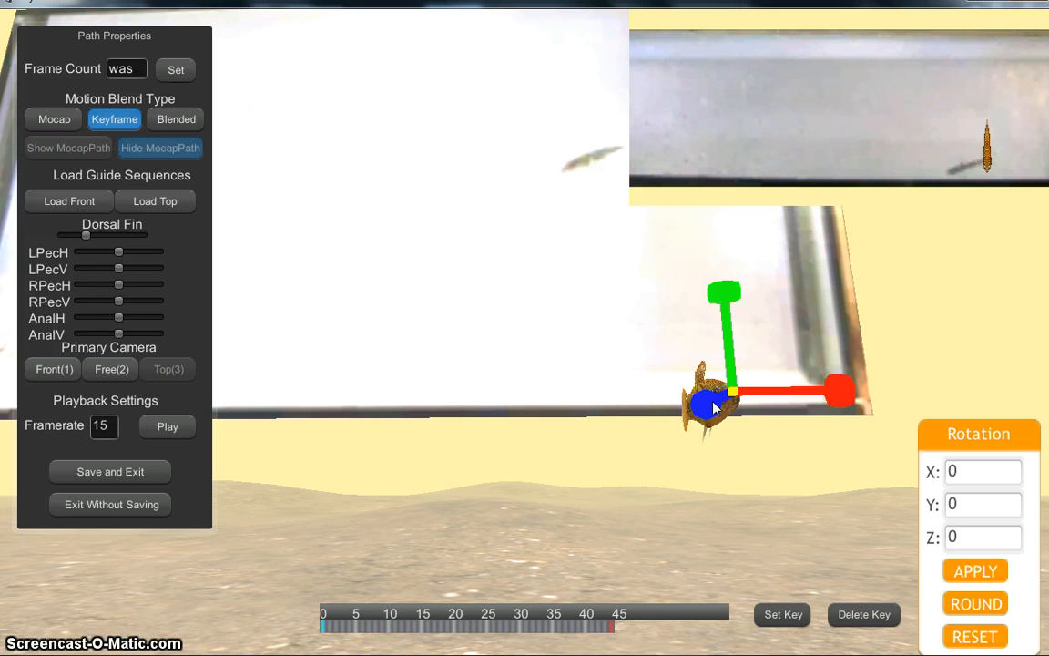
click(725, 293)
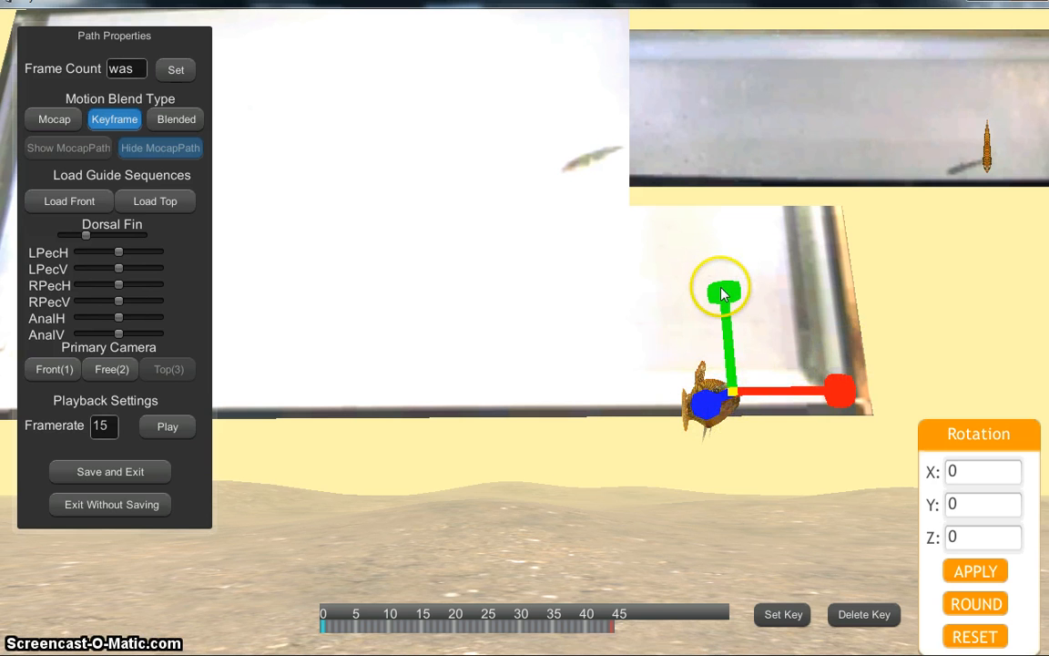
drag(725, 290, 1026, 311)
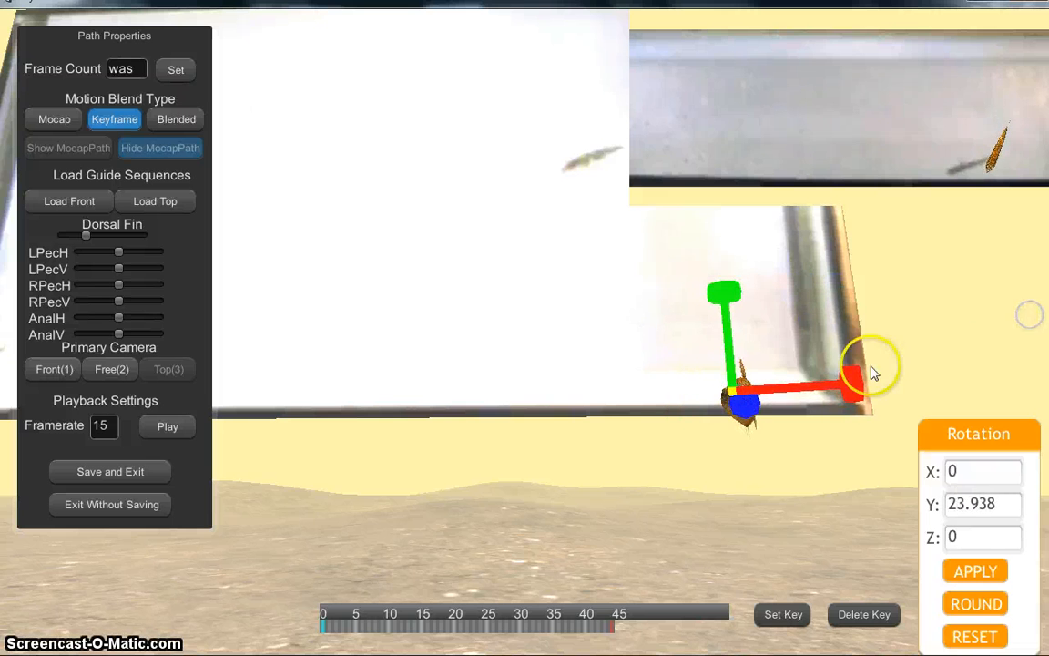
drag(846, 394, 773, 362)
drag(743, 399, 704, 356)
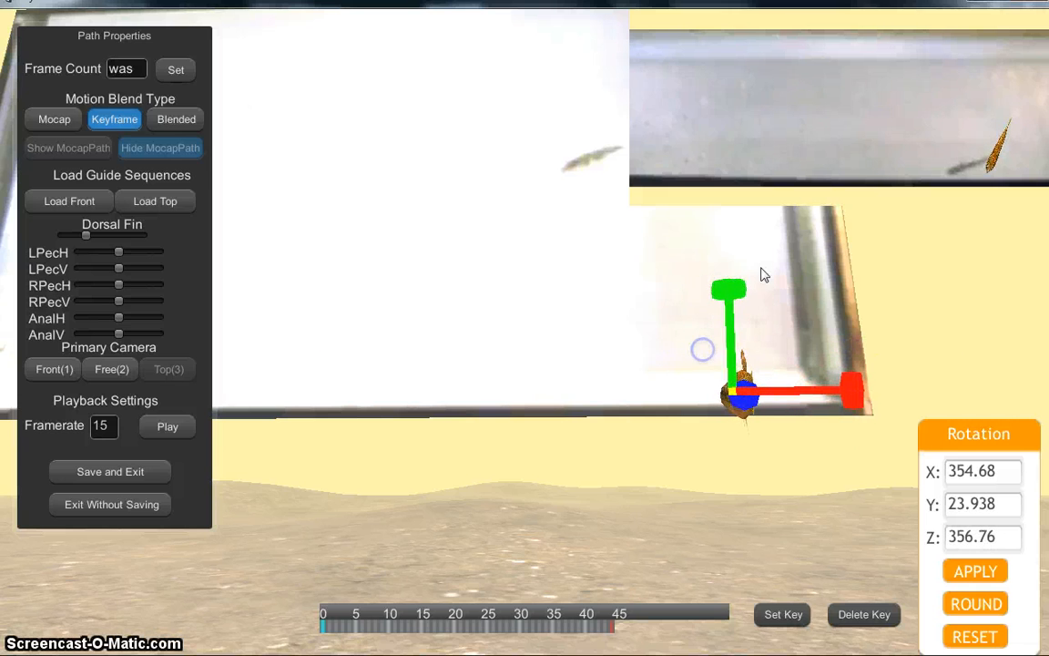
Step: Keep turning the fish on Y until its rotation reads 0.8116, 90.008, 353.82
click(649, 319)
drag(641, 321, 816, 298)
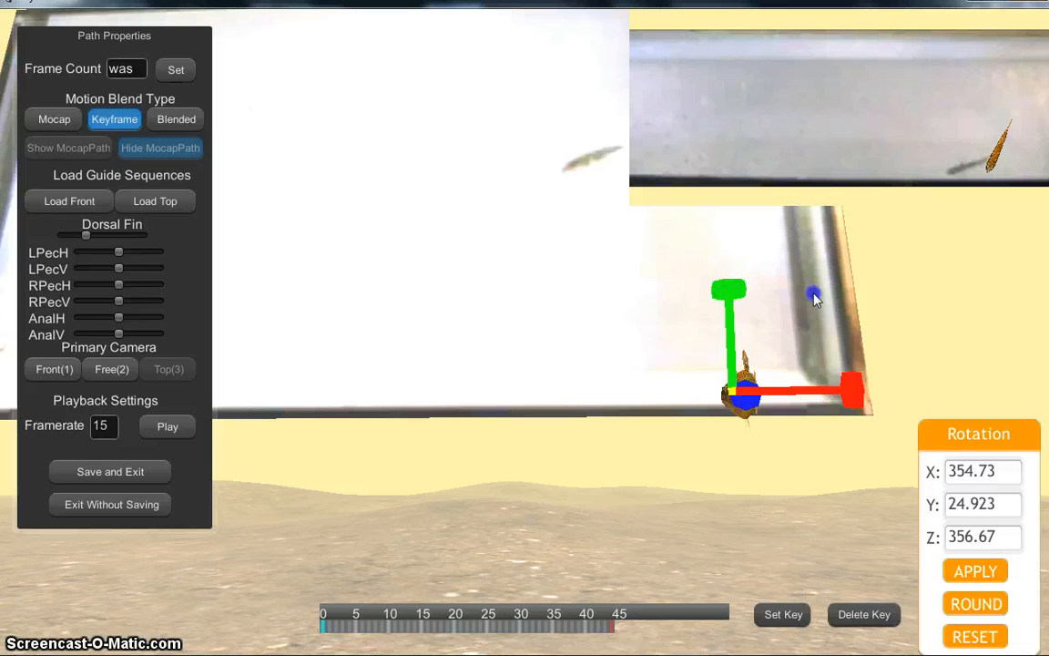
drag(917, 278, 916, 273)
drag(741, 278, 1021, 316)
drag(731, 293, 857, 297)
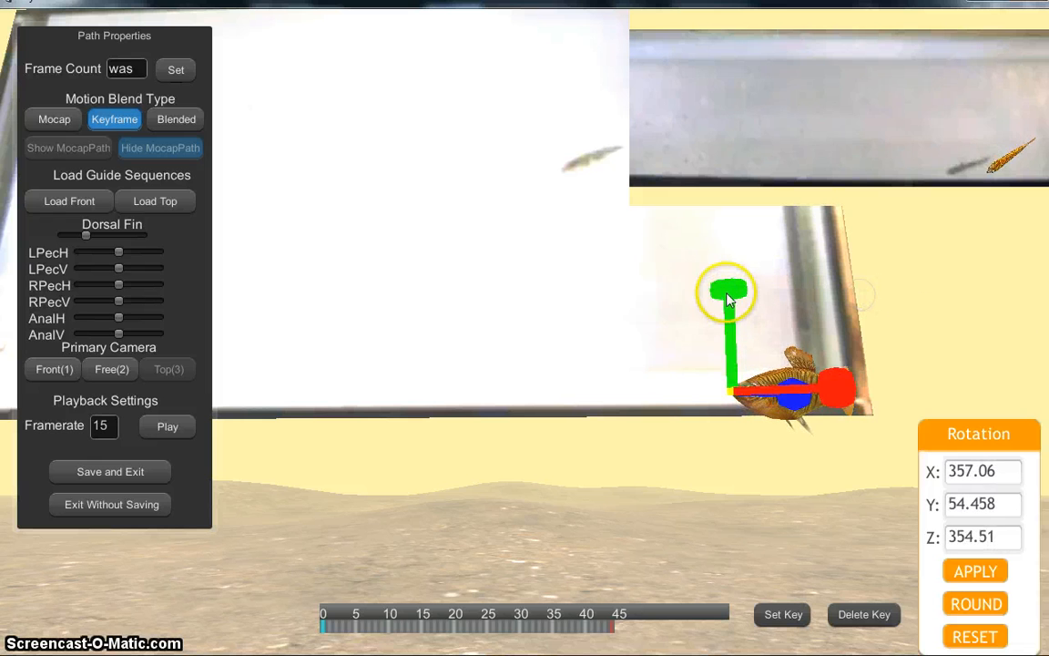
drag(729, 292, 1046, 310)
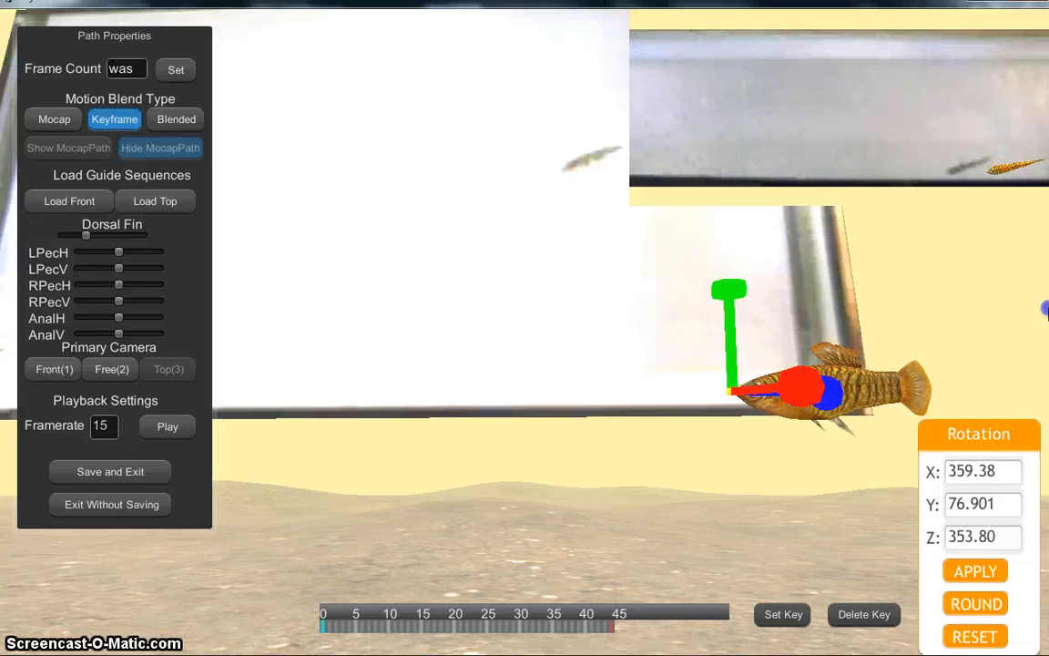
drag(726, 288, 800, 284)
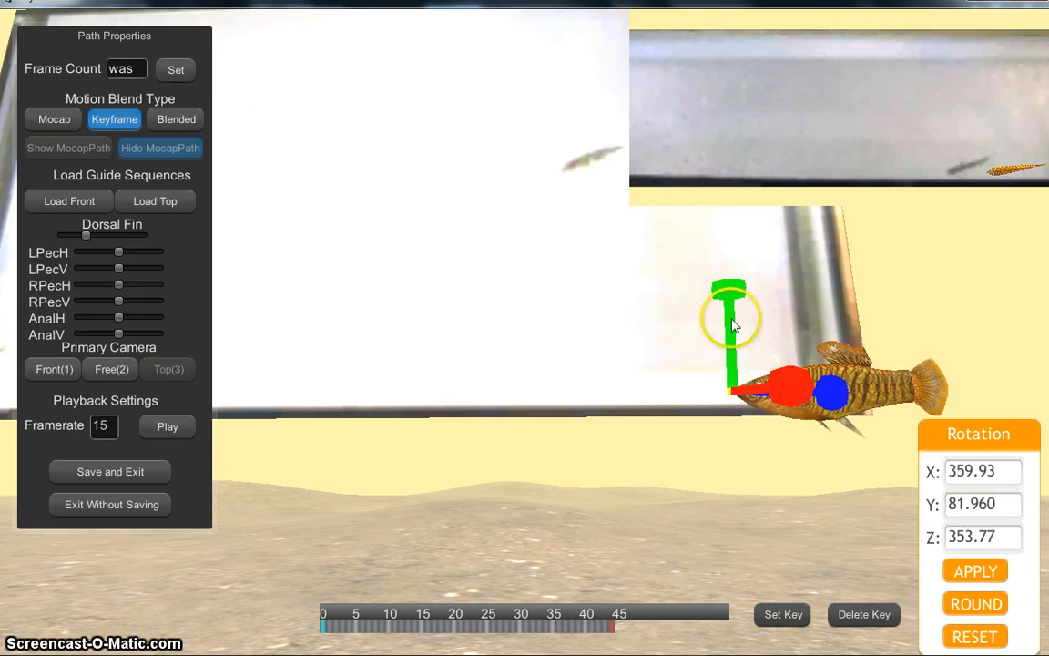
drag(729, 292, 844, 293)
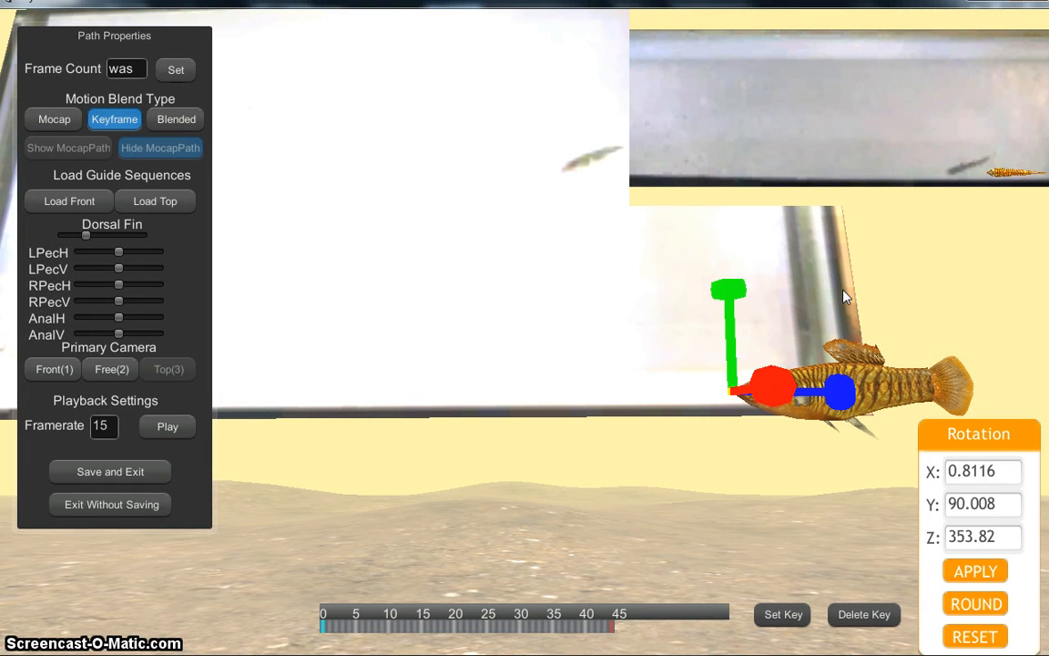
Step: Switch to the move gizmo and shift the fish left to position X 146.78
key(w)
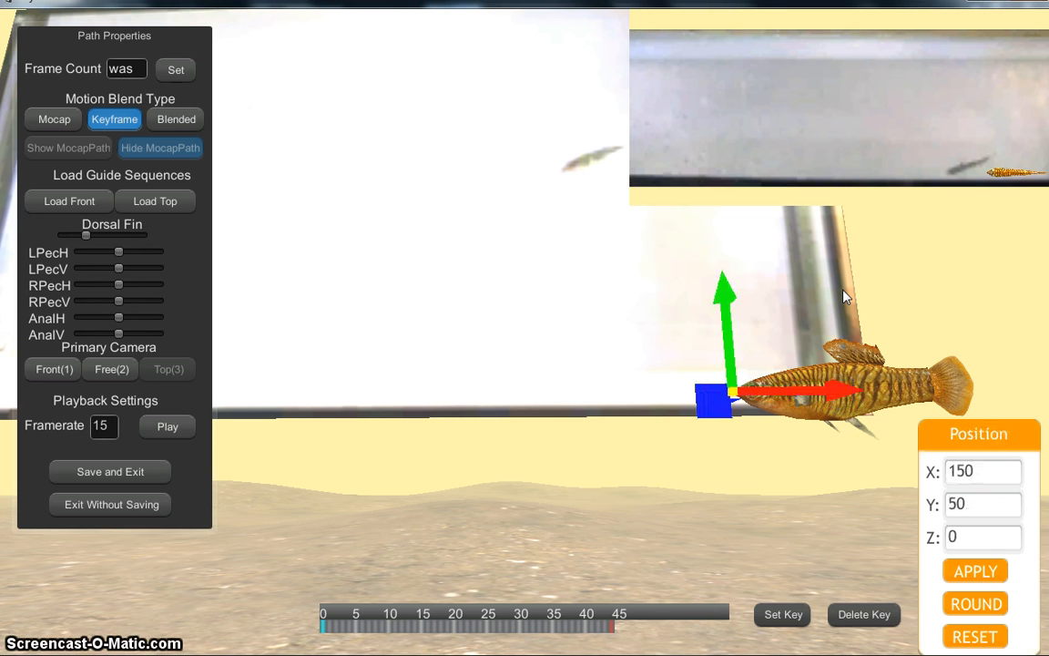
key(e)
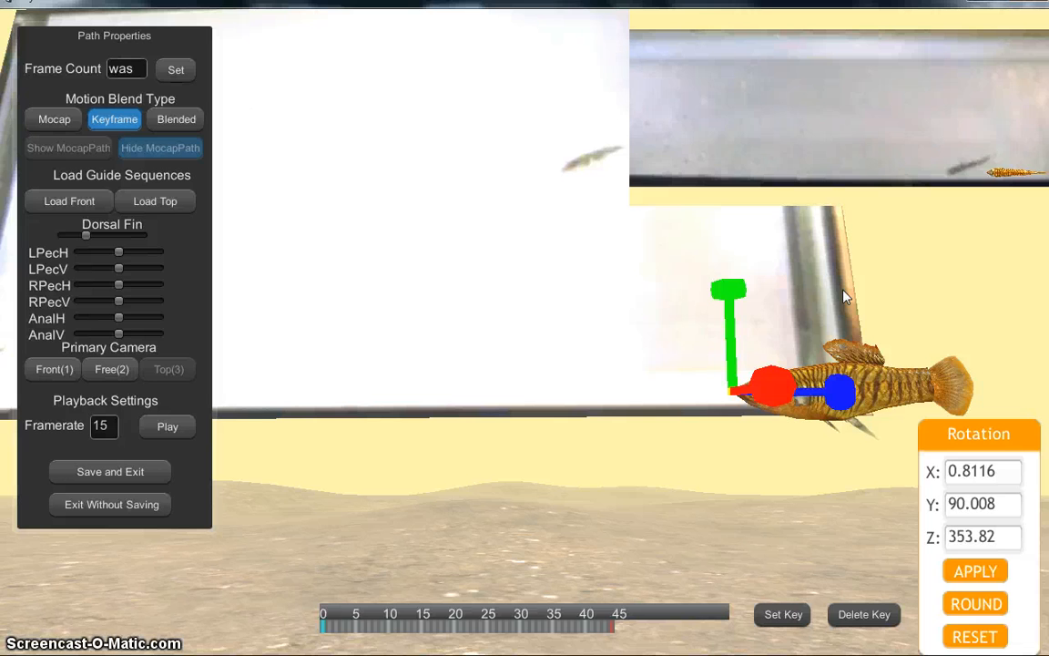
key(w)
key(e)
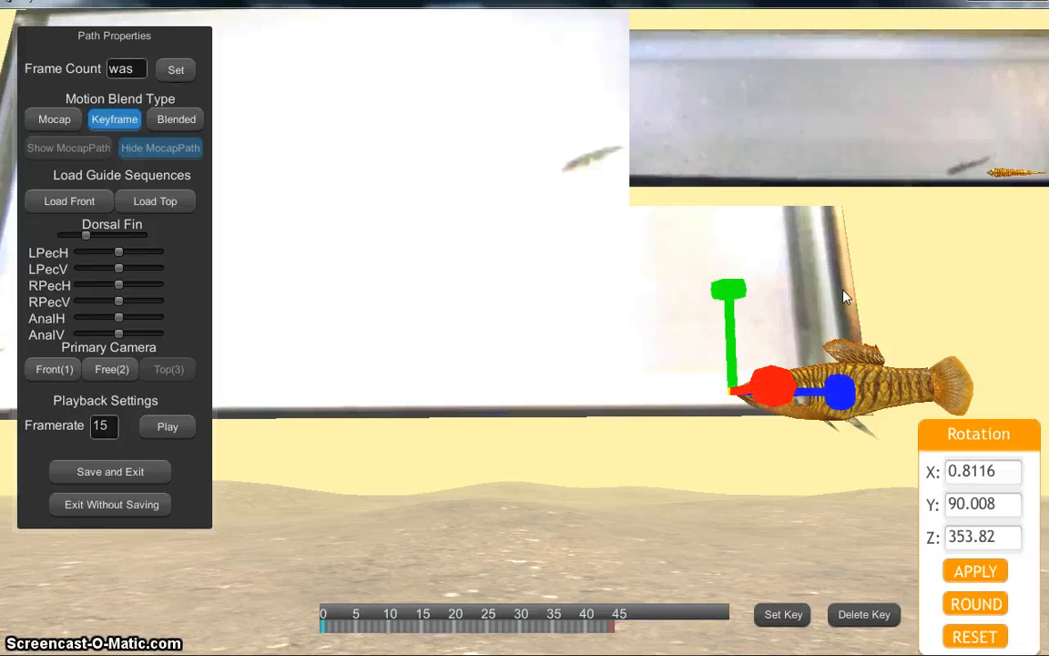
key(w)
key(e)
key(w)
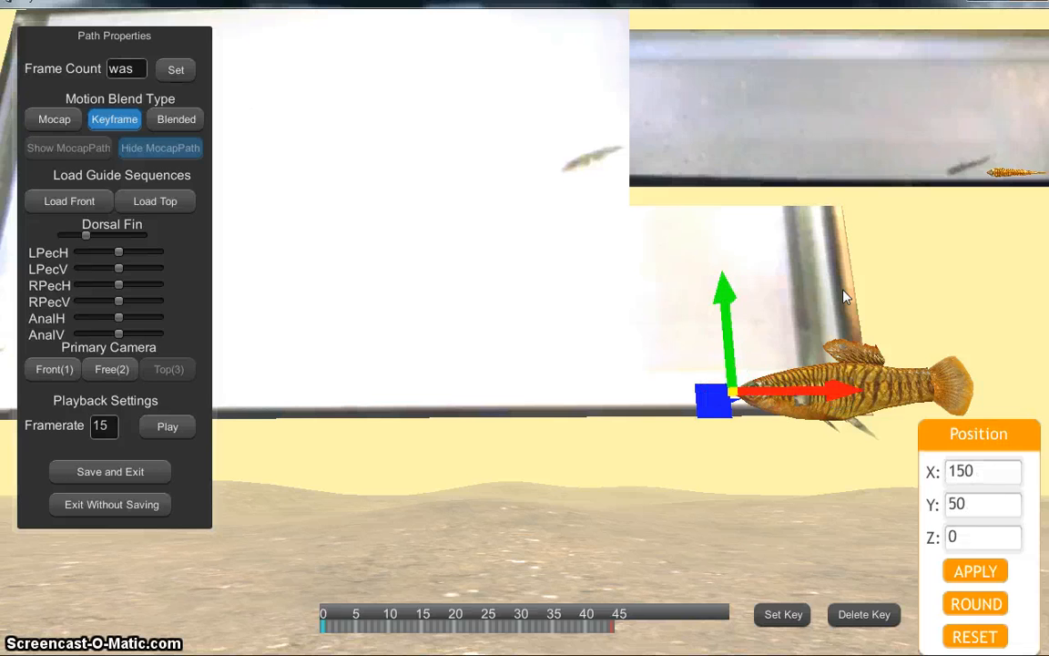
click(763, 299)
drag(726, 291, 716, 372)
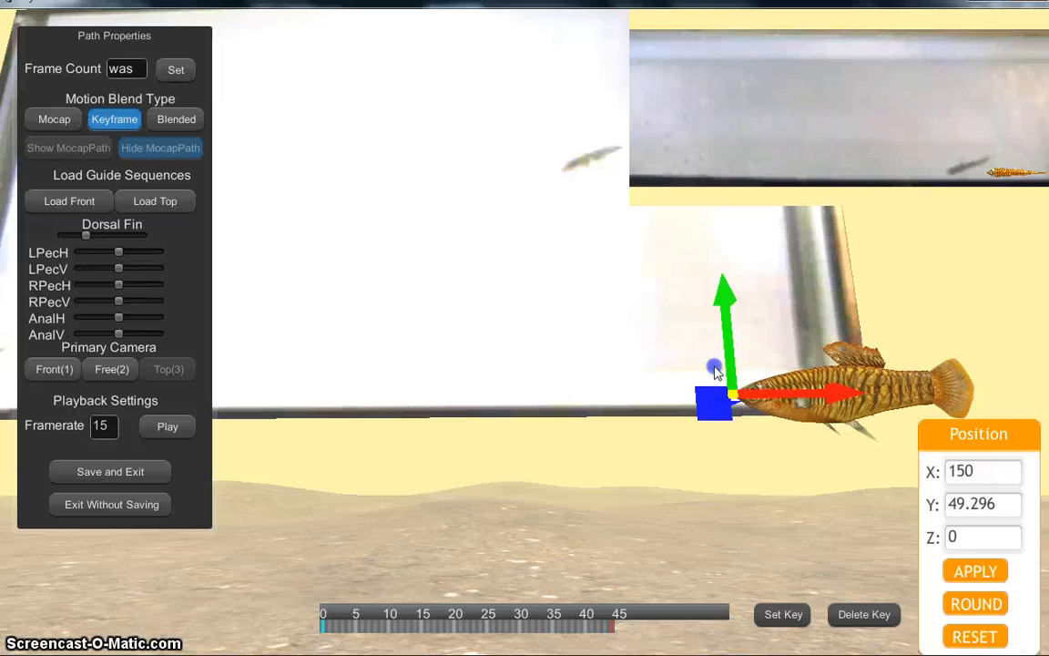
drag(793, 401, 710, 187)
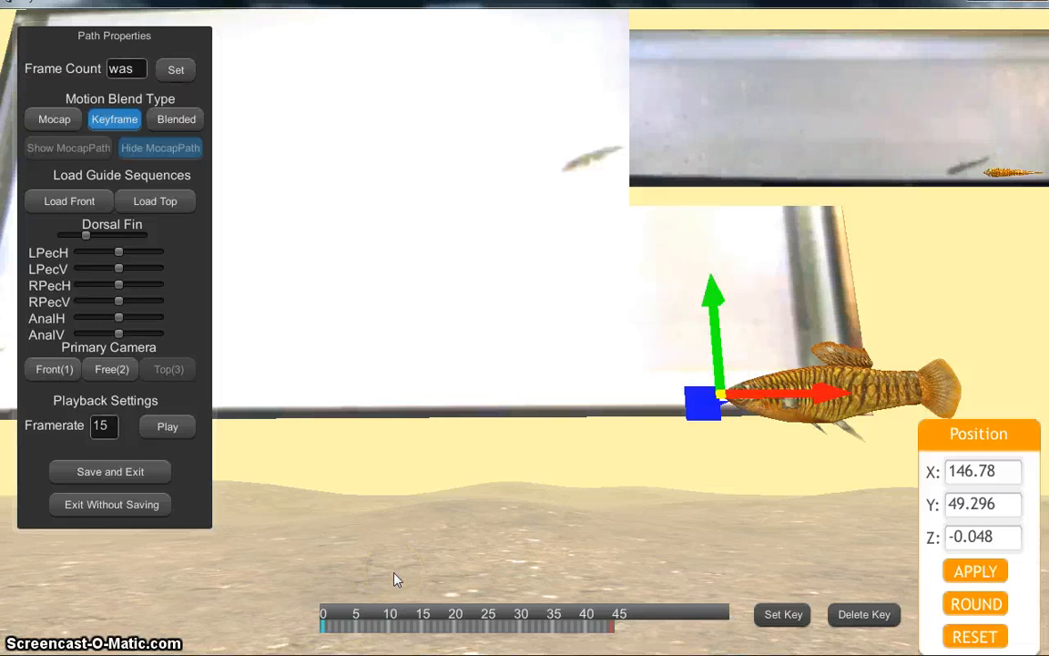
Step: Adjust the Dorsal Fin pose, set a key at frame 0, and go to frame 45
drag(86, 236, 137, 234)
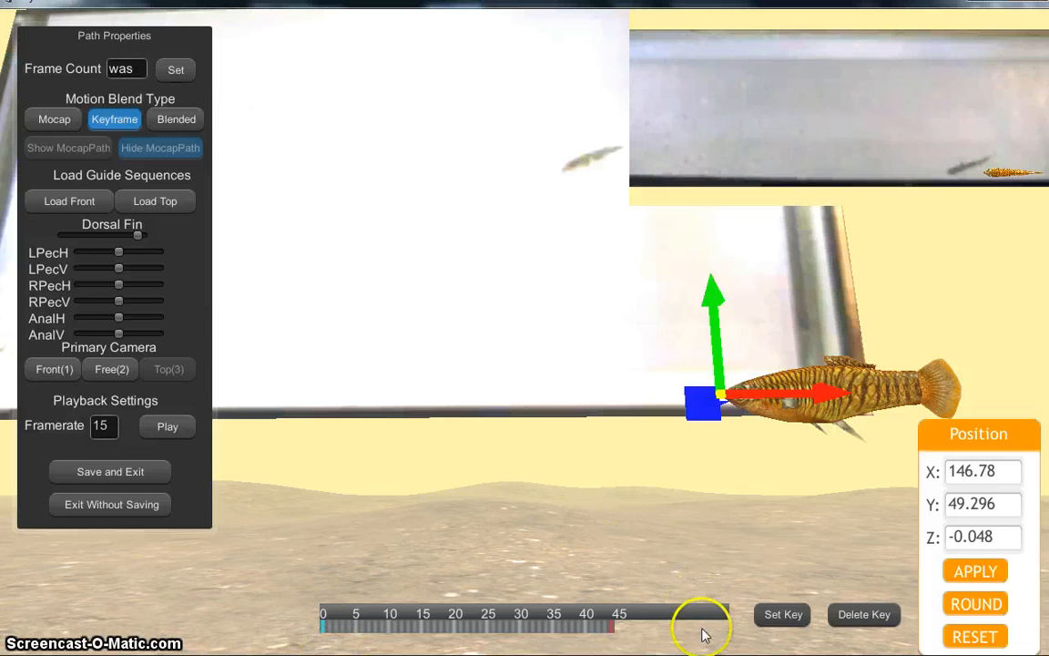
click(773, 617)
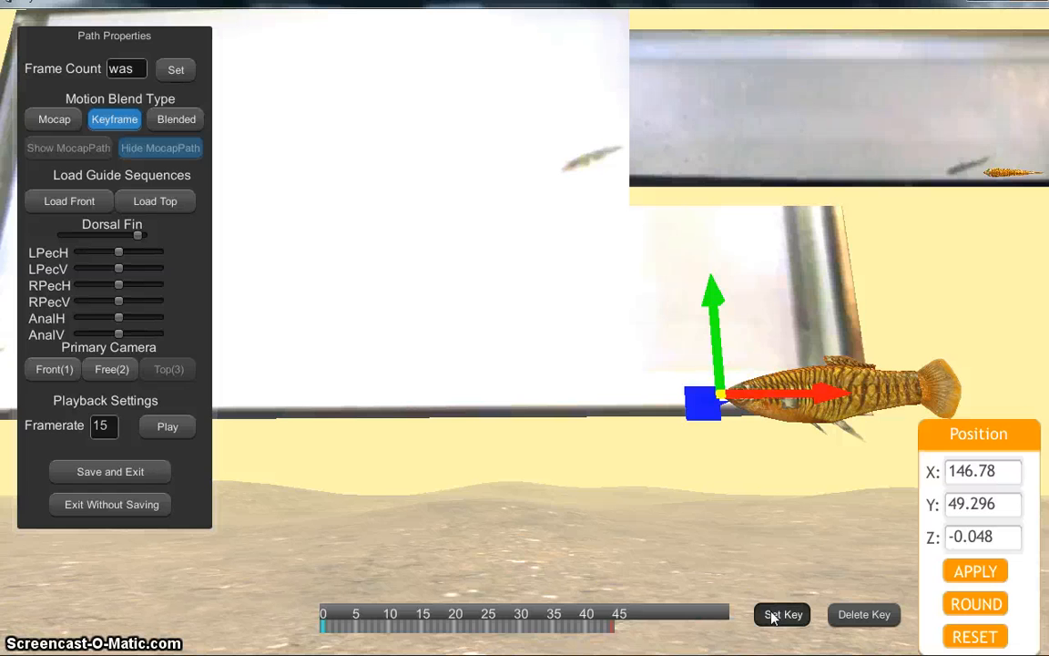
click(618, 620)
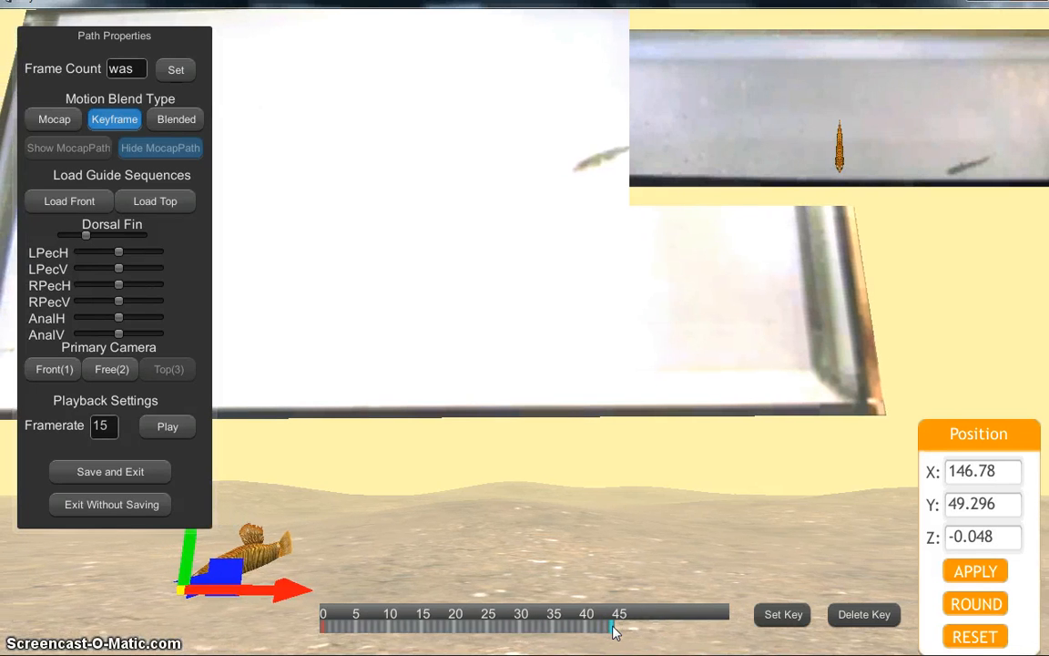
Step: Move the fish to the far left at X 0, slightly raised, and rotate it to Y 87.022
drag(164, 551, 345, 374)
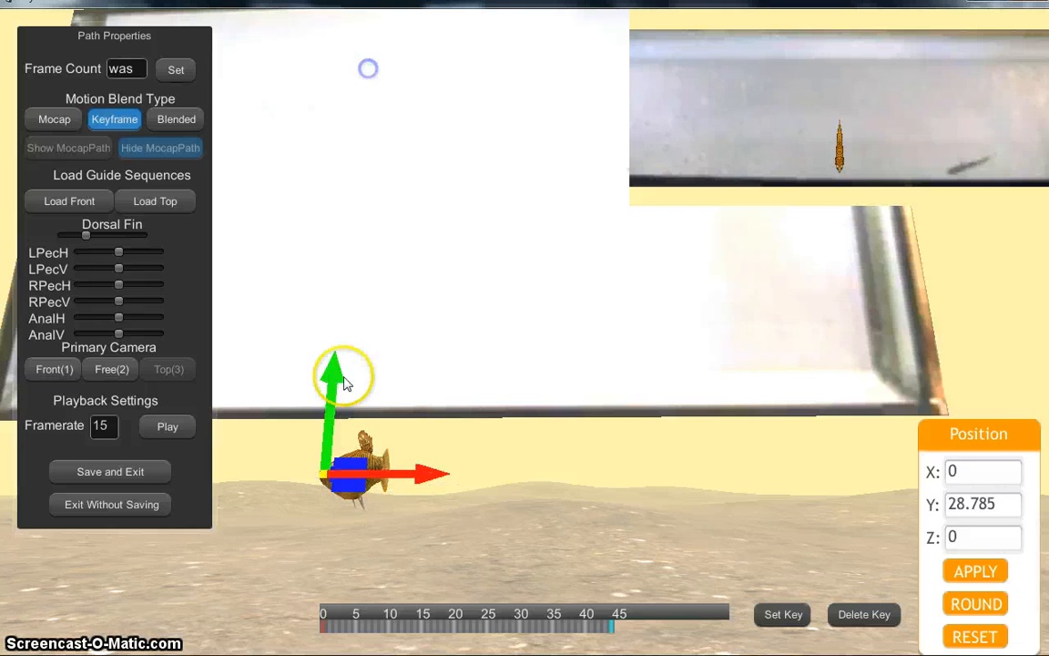
drag(320, 429, 346, 159)
key(e)
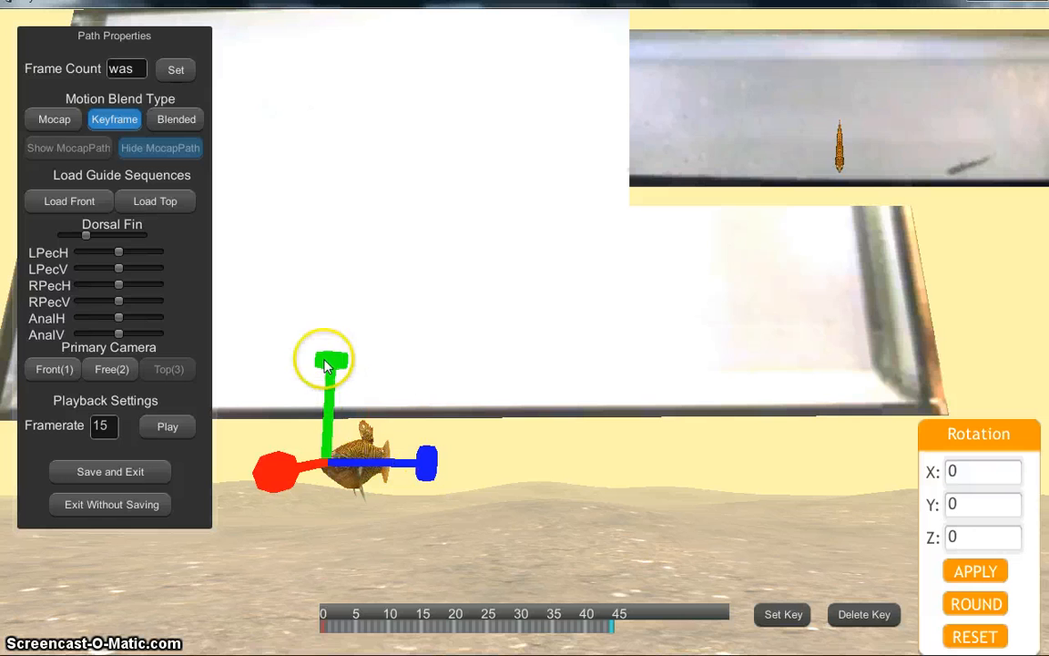
drag(323, 356, 960, 394)
drag(330, 363, 931, 350)
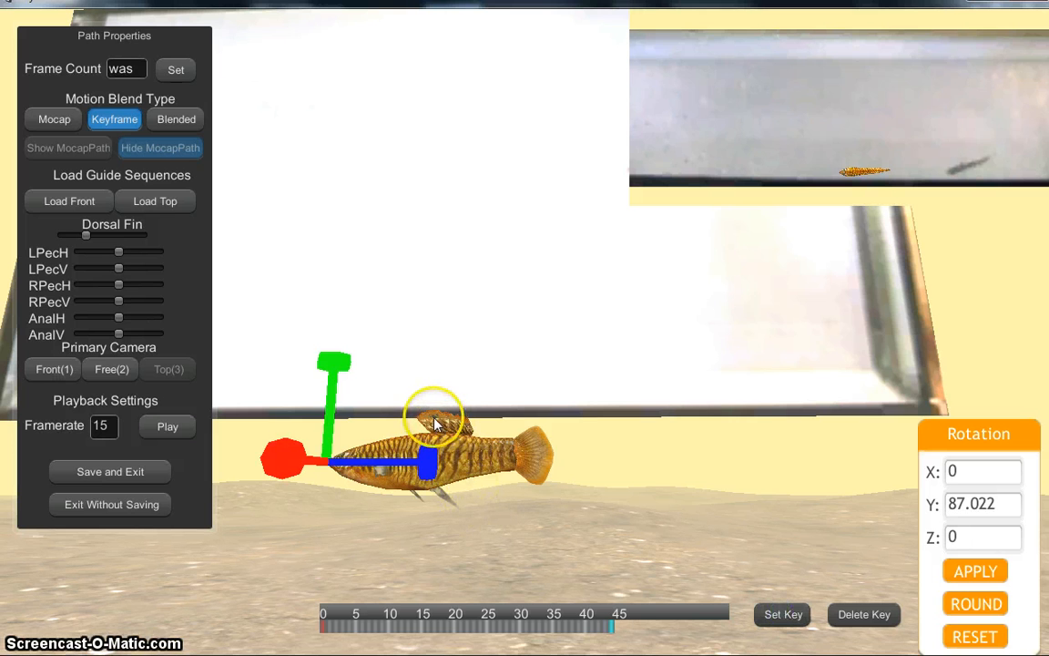
Step: Step through the fish's swim from the early frames to the last frame, 45
click(356, 629)
click(377, 628)
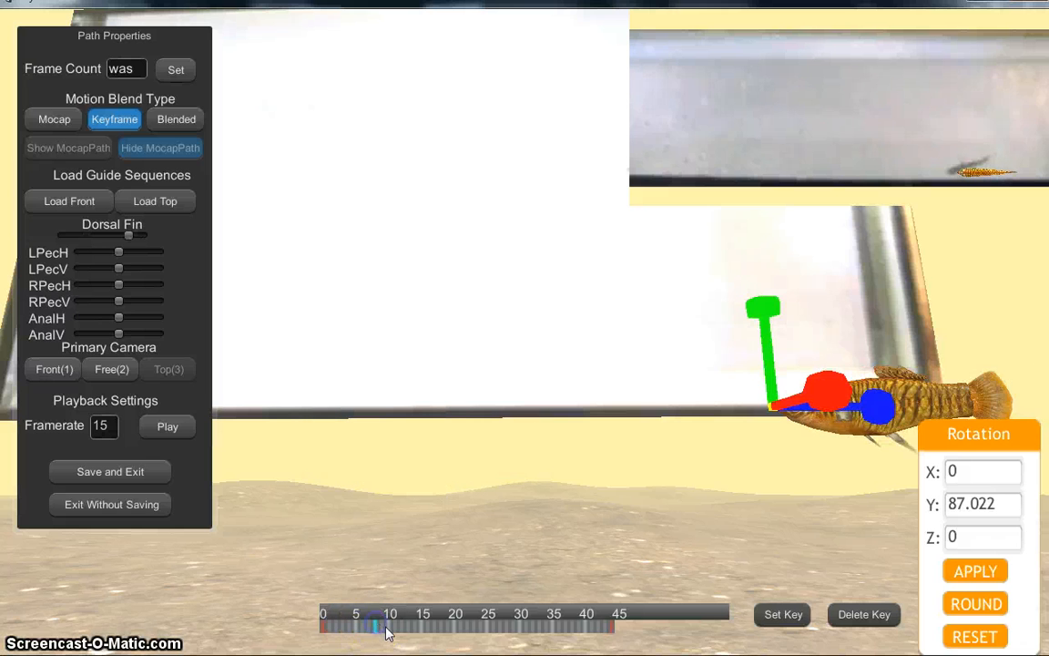
click(388, 629)
click(401, 630)
click(418, 626)
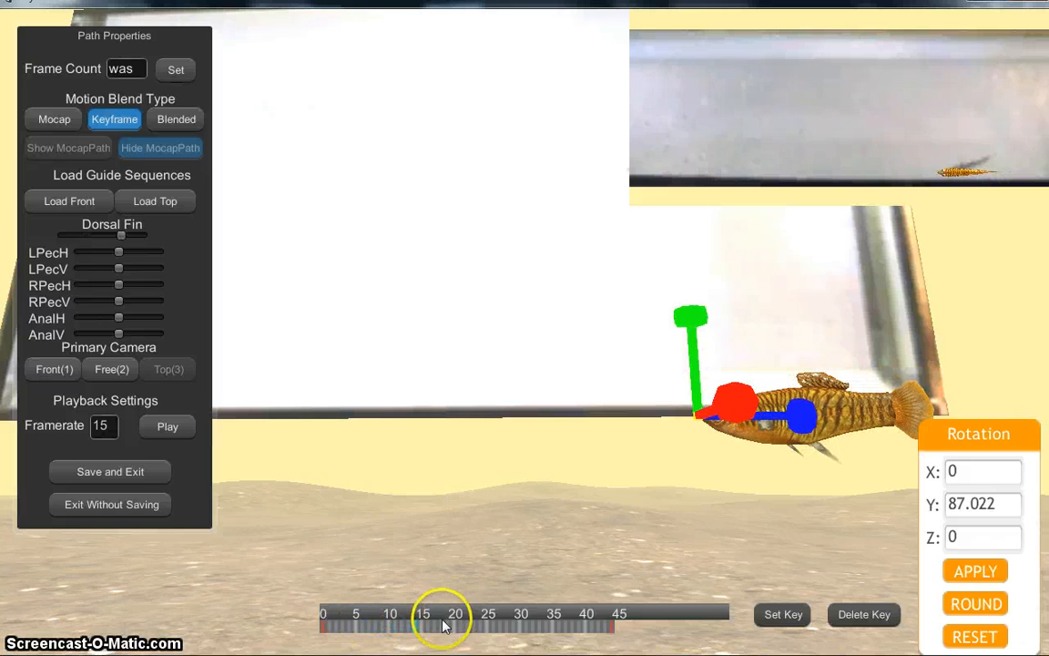
click(442, 625)
click(454, 625)
click(471, 625)
click(492, 622)
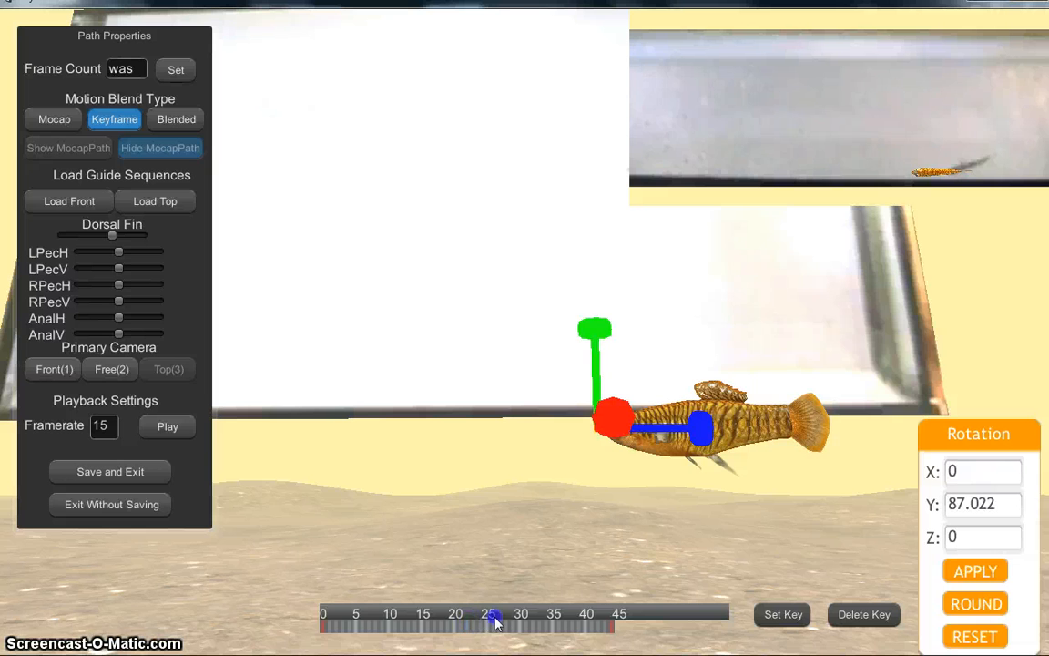
click(483, 632)
click(499, 627)
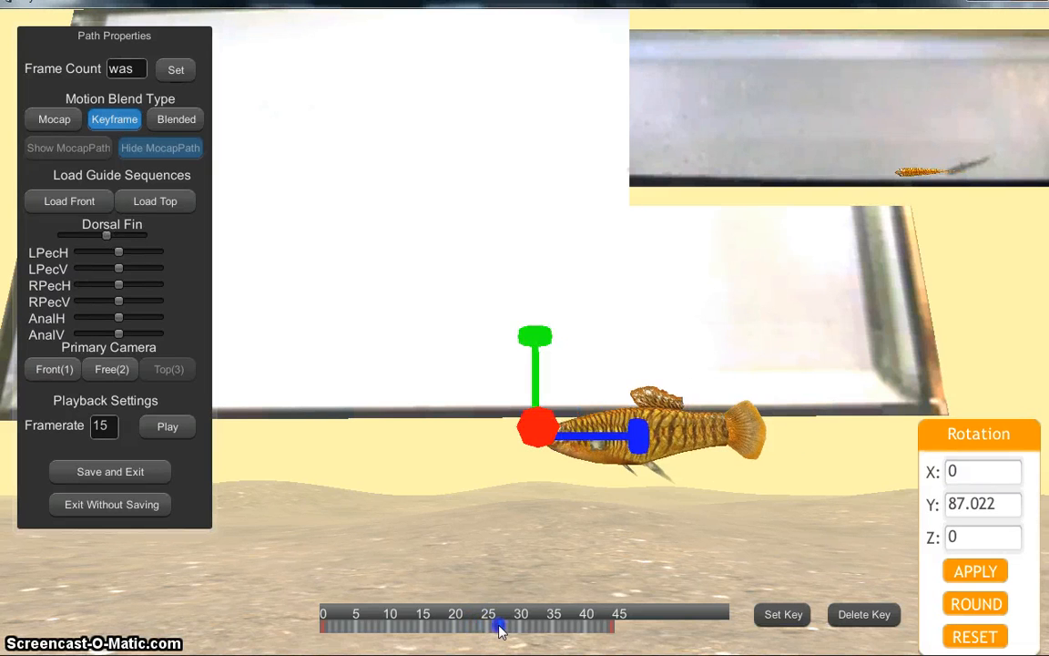
click(515, 629)
click(531, 628)
click(544, 628)
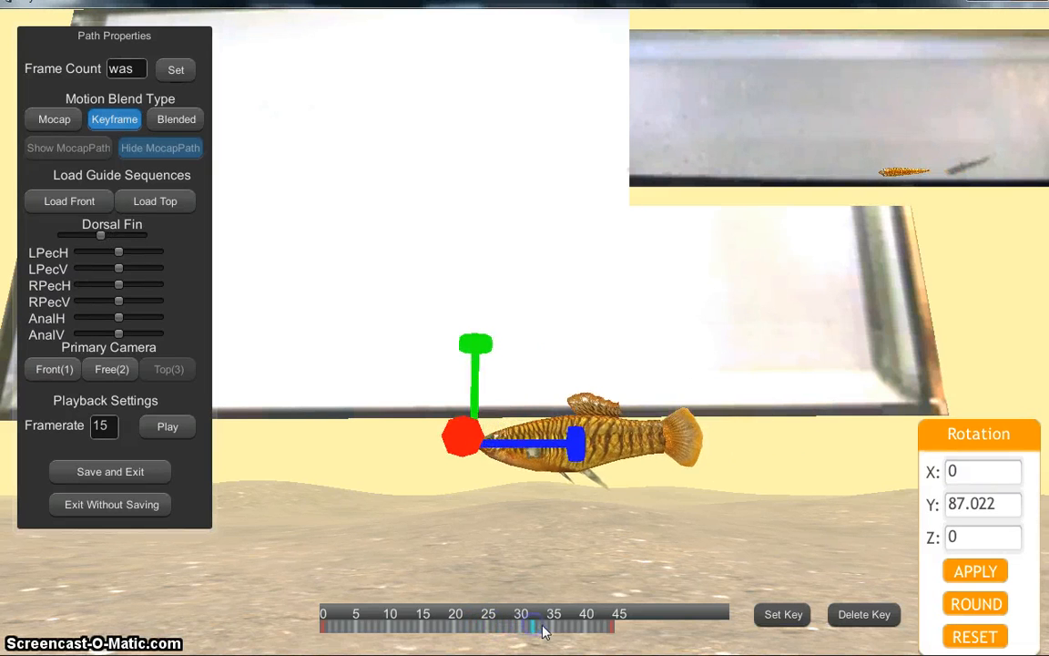
click(556, 629)
click(562, 629)
click(574, 629)
click(592, 628)
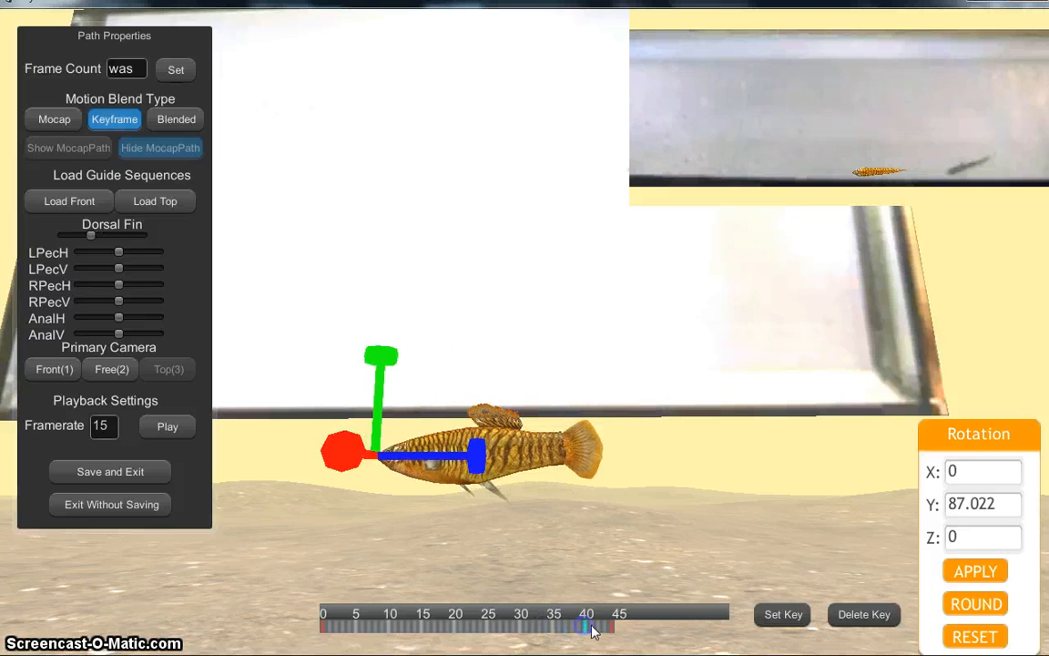
click(601, 629)
click(608, 629)
click(615, 629)
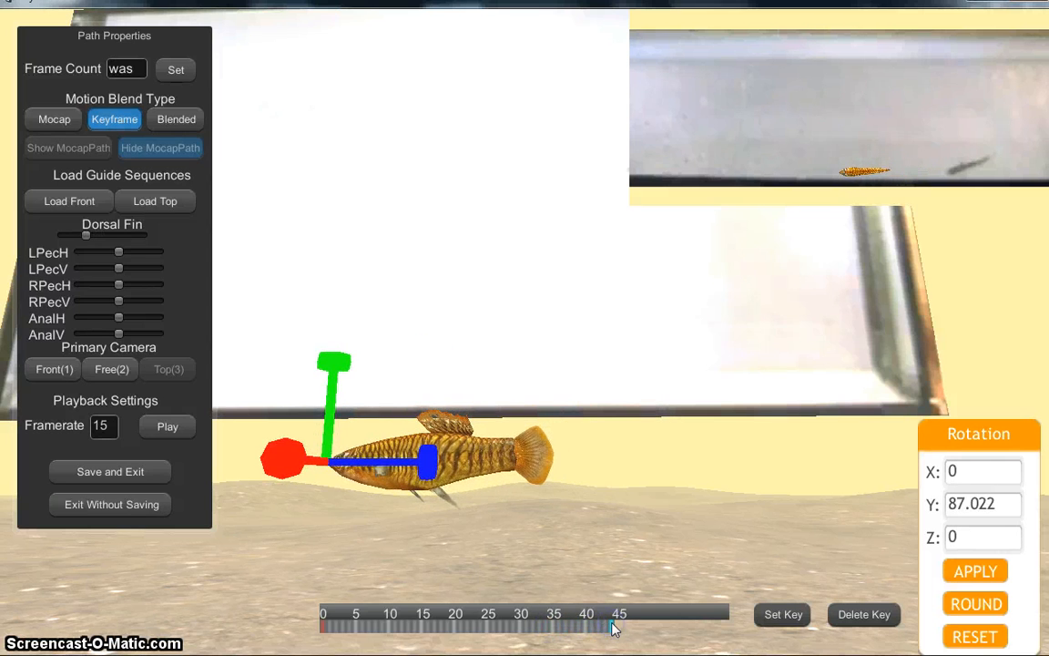
Step: Scrub back to frame 0, jump to frame 45, then preview forward to frame 35
drag(615, 629, 325, 628)
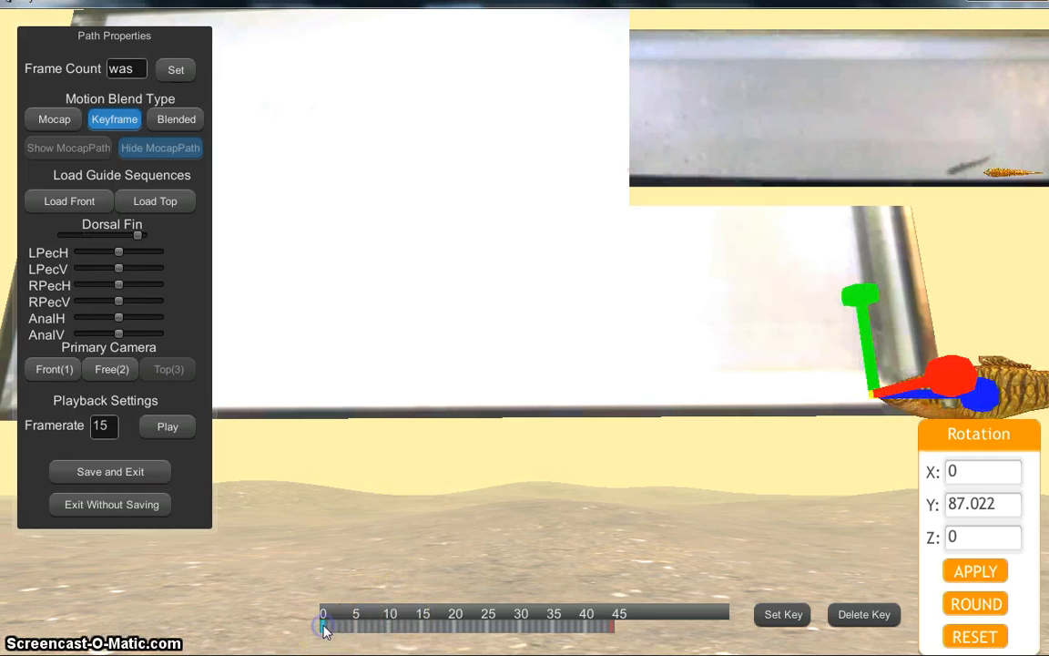
click(614, 626)
mouse_move(360, 627)
mouse_down()
mouse_move(351, 620)
mouse_move(422, 634)
mouse_move(454, 626)
mouse_up()
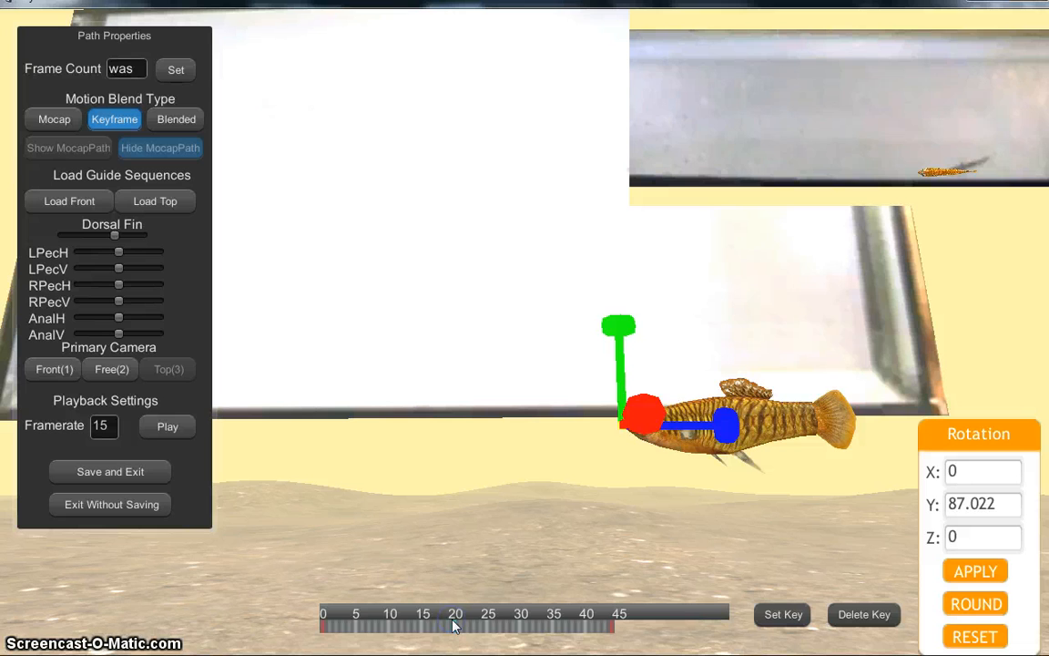
drag(475, 626, 489, 627)
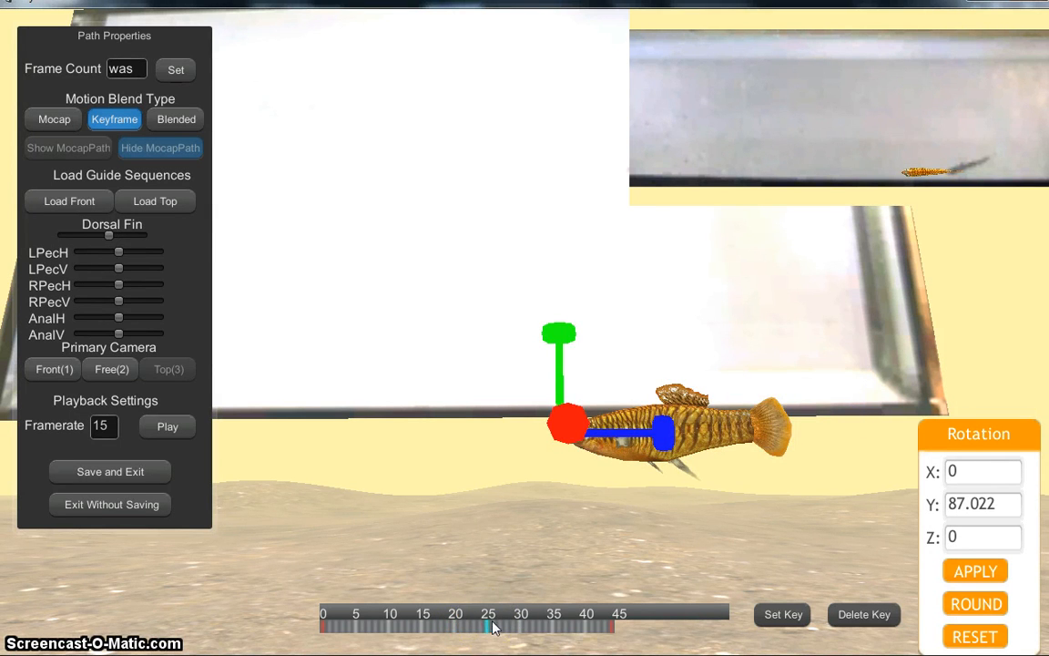
drag(542, 625, 552, 635)
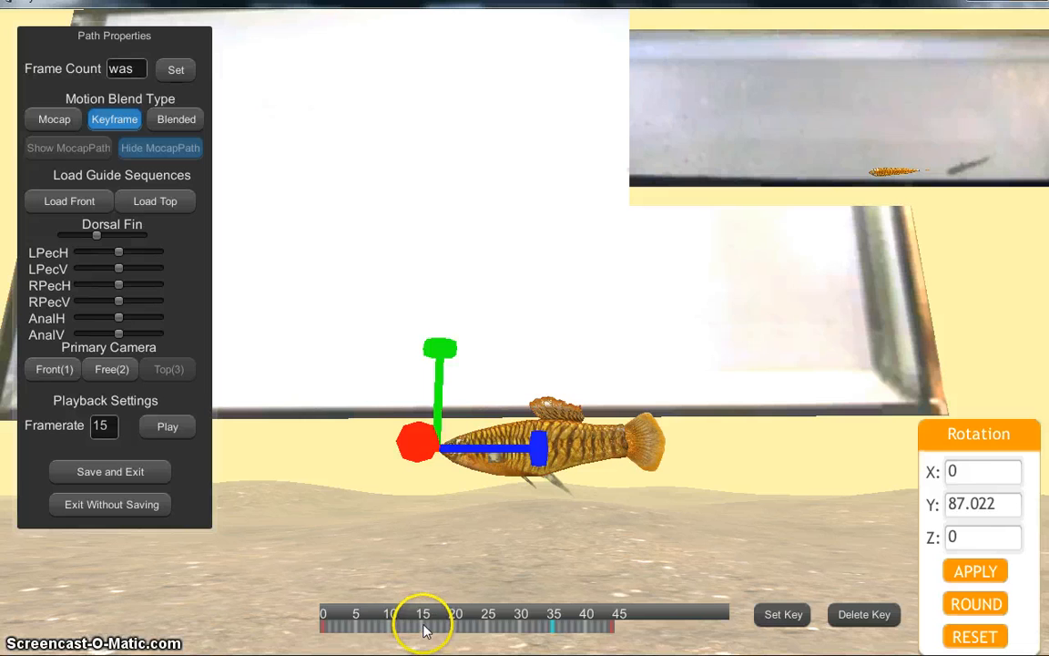
Step: Move the fish at frame 35 left along X to 25.632, then scrub to frame 45
right_click(487, 466)
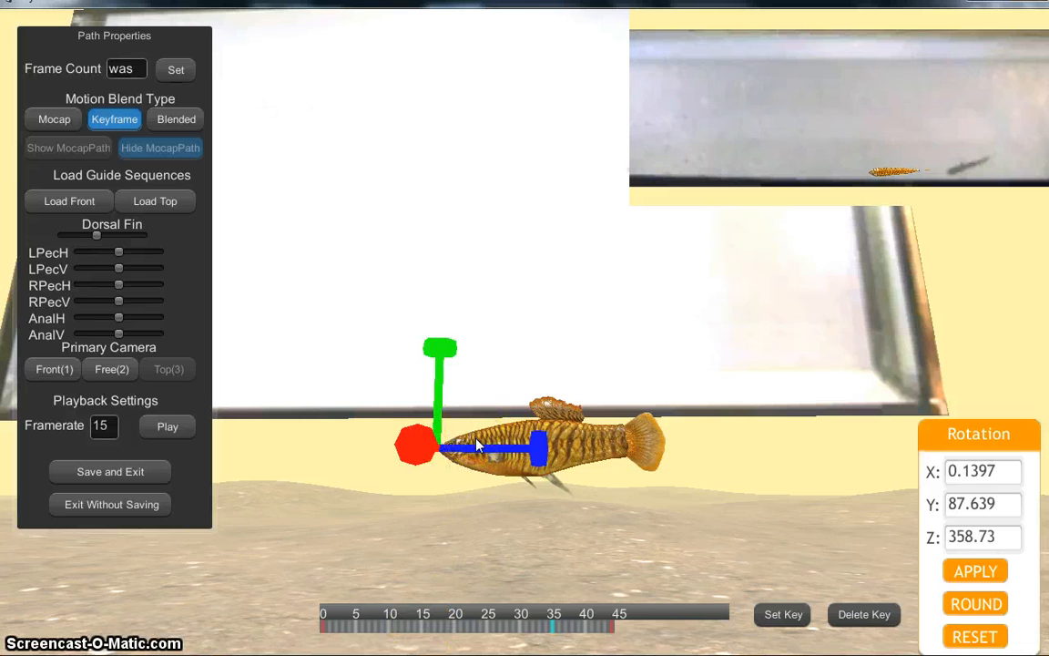
key(w)
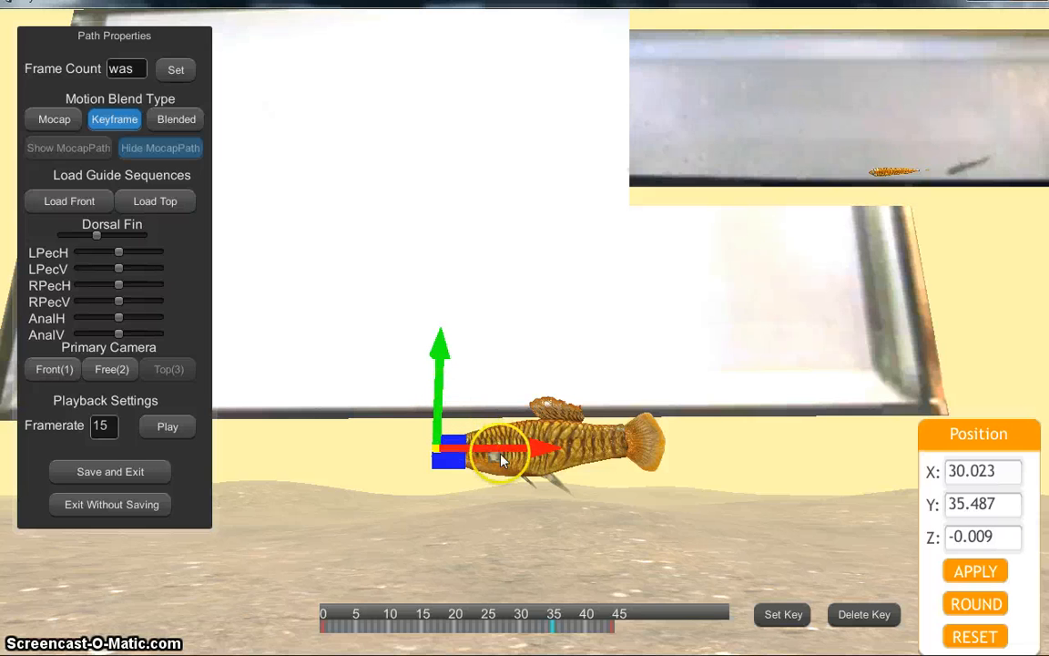
drag(521, 453, 314, 473)
drag(518, 438, 330, 481)
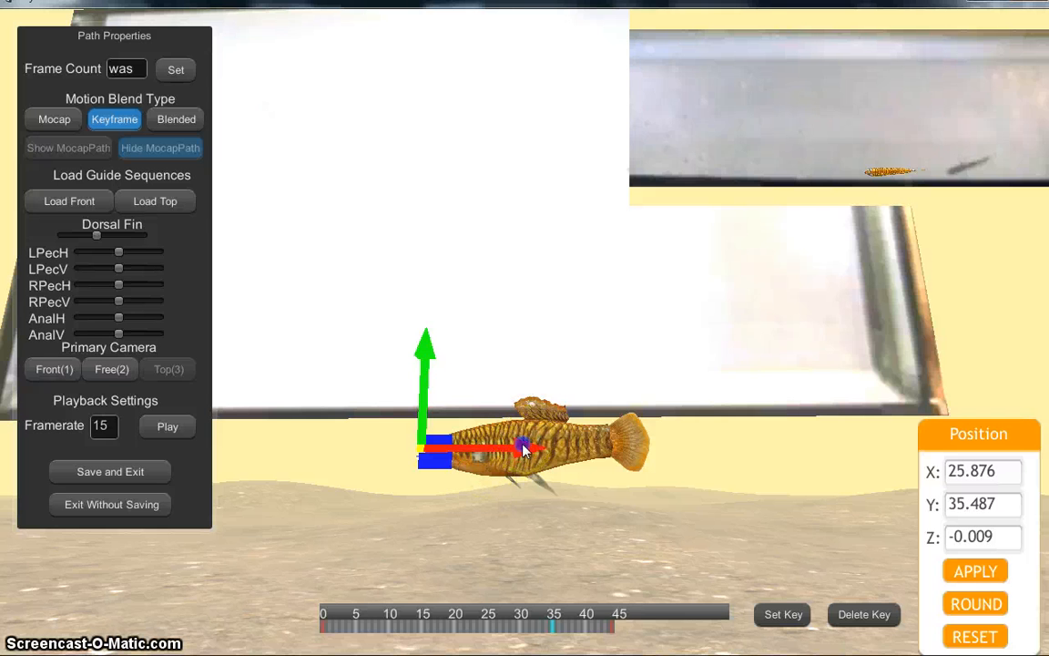
drag(524, 449, 499, 438)
click(613, 417)
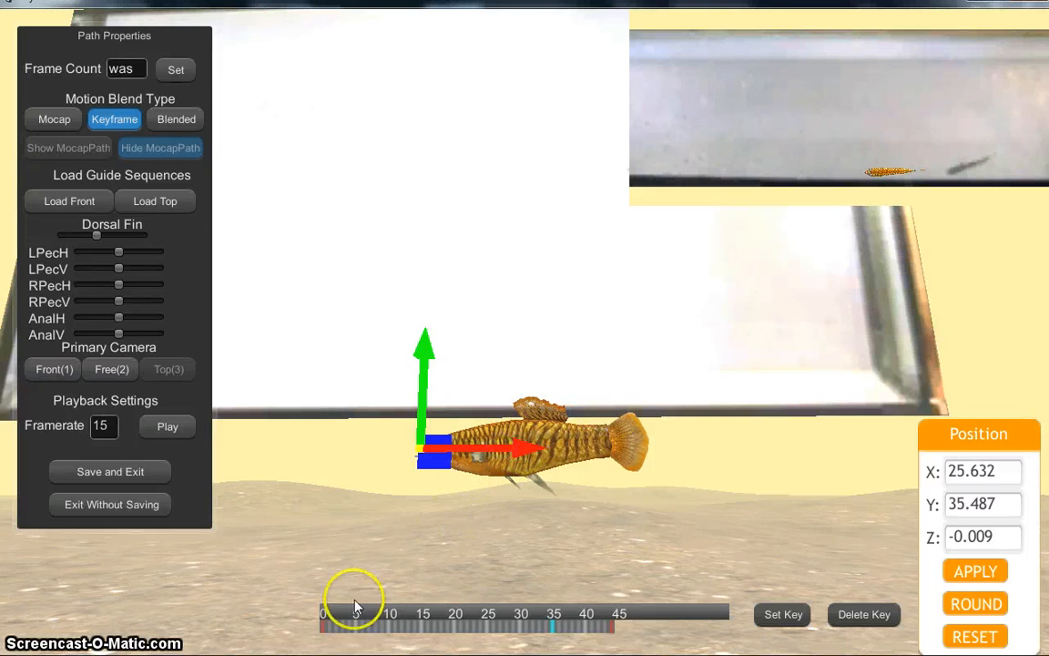
drag(352, 614, 615, 628)
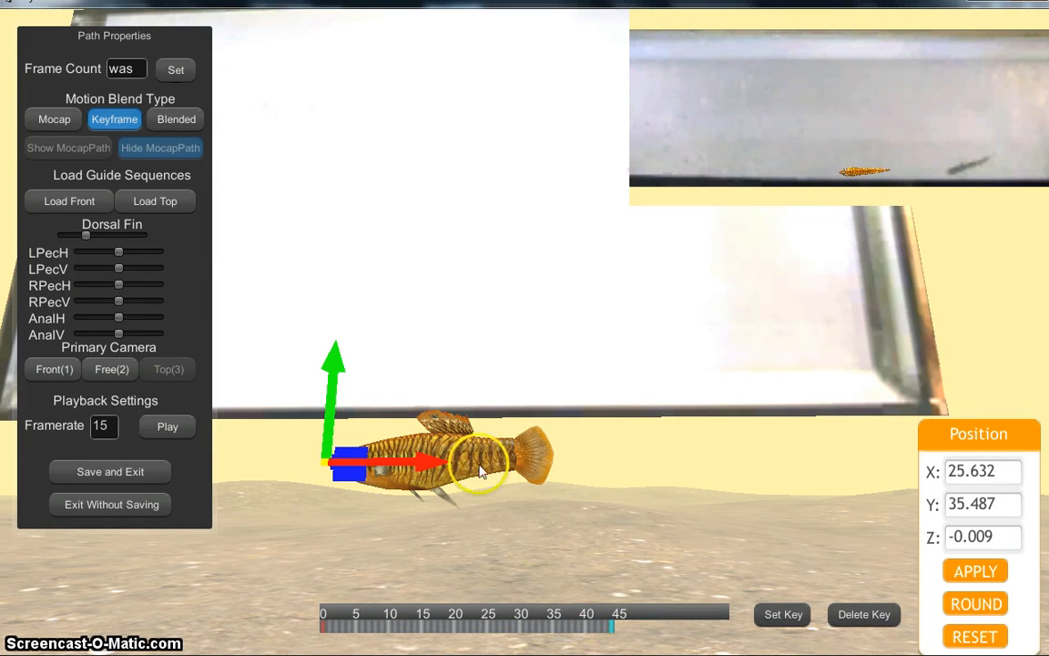
Step: Turn the fish at frame 45 to Y rotation 259.46, key it, and scrub back to check
key(e)
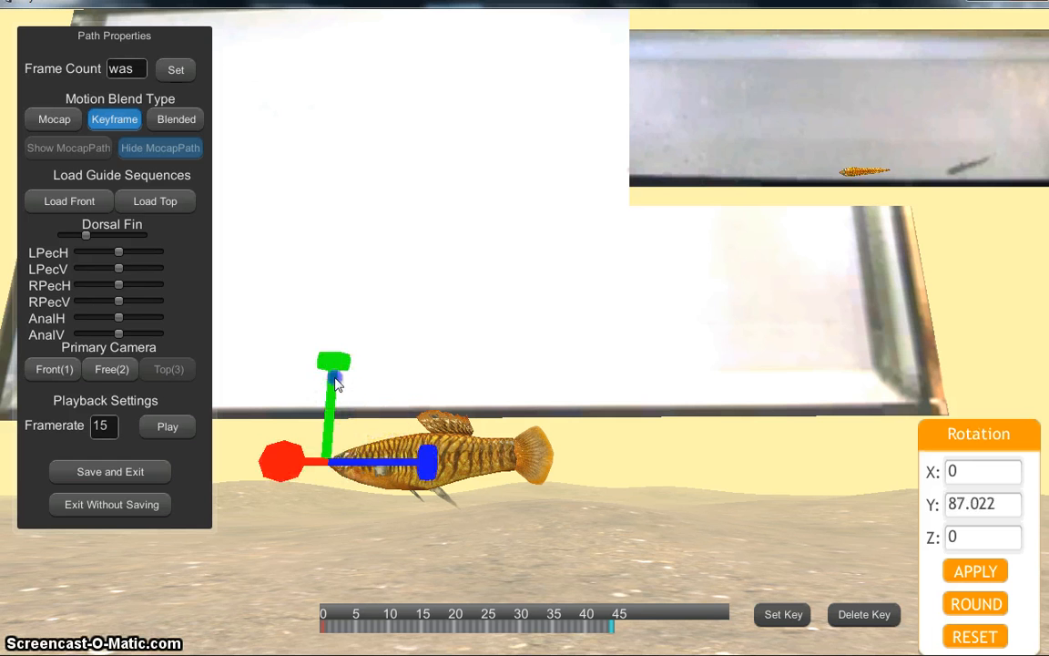
drag(335, 375, 955, 335)
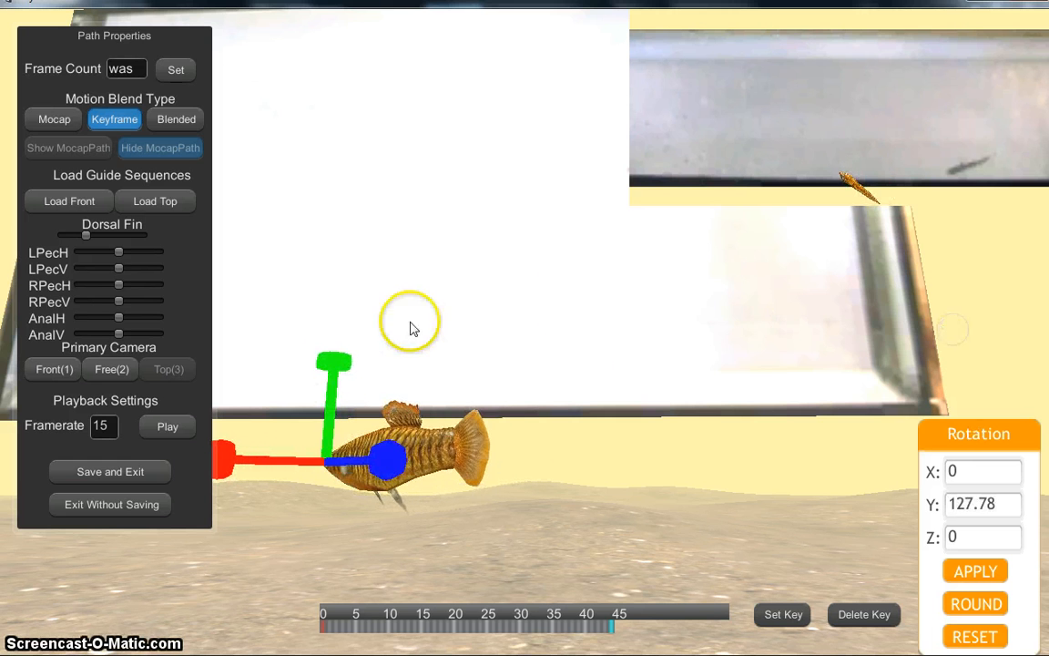
drag(328, 368, 938, 364)
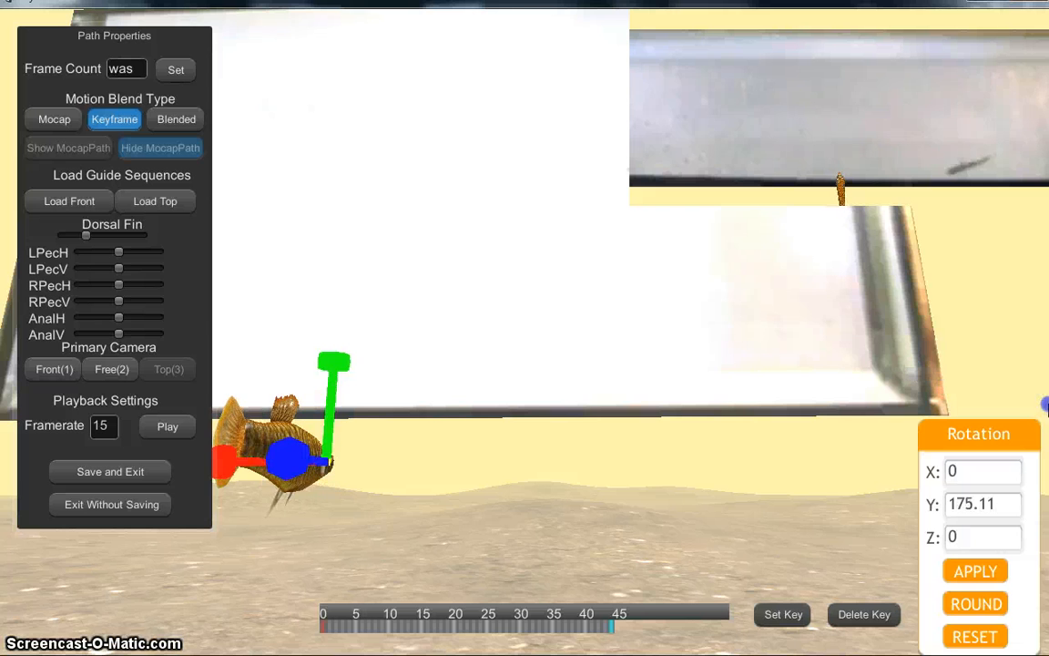
drag(341, 363, 1045, 390)
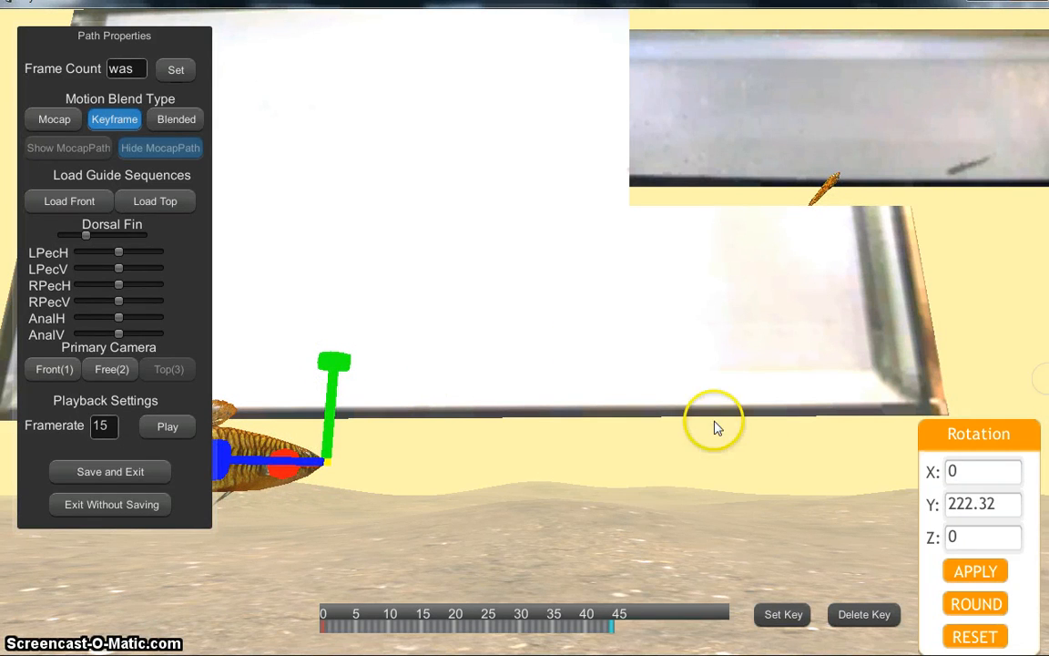
key(w)
drag(398, 464, 1046, 415)
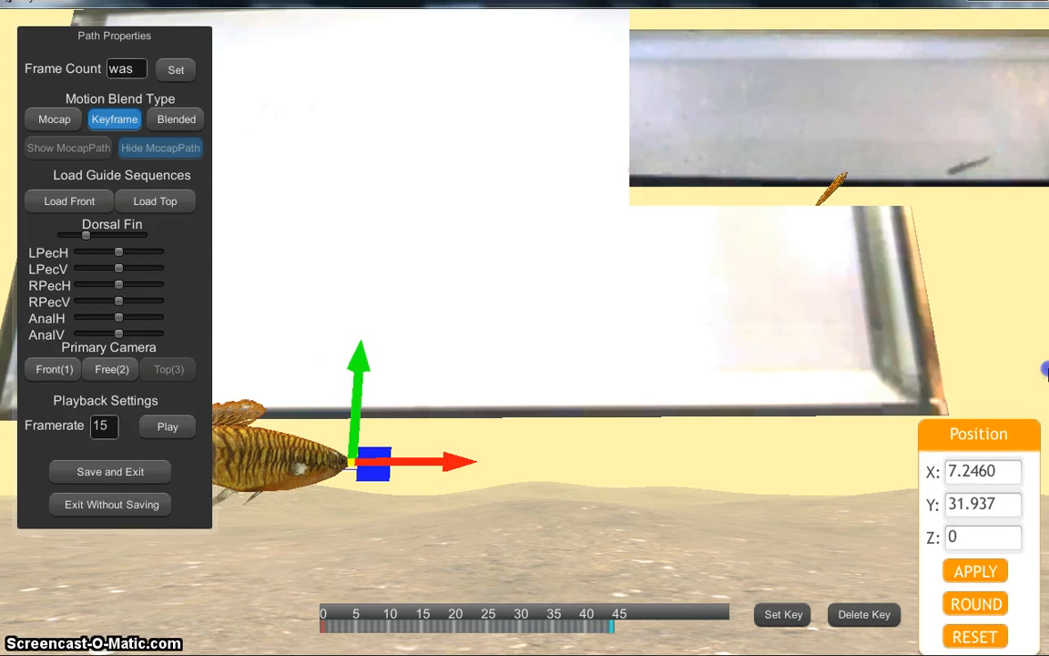
key(e)
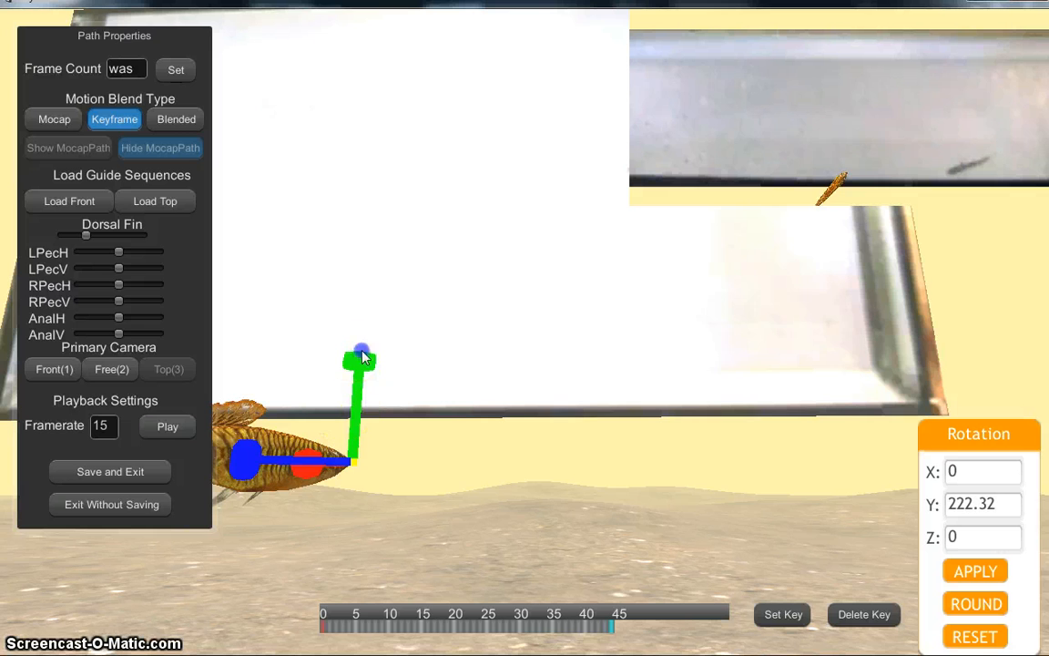
drag(441, 391, 938, 516)
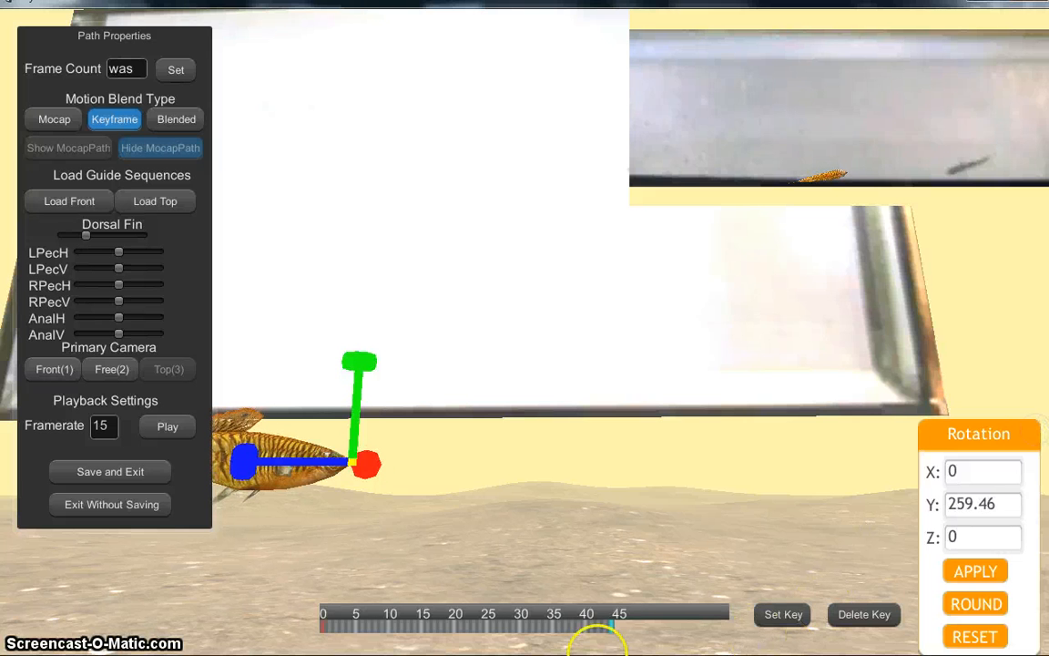
click(775, 631)
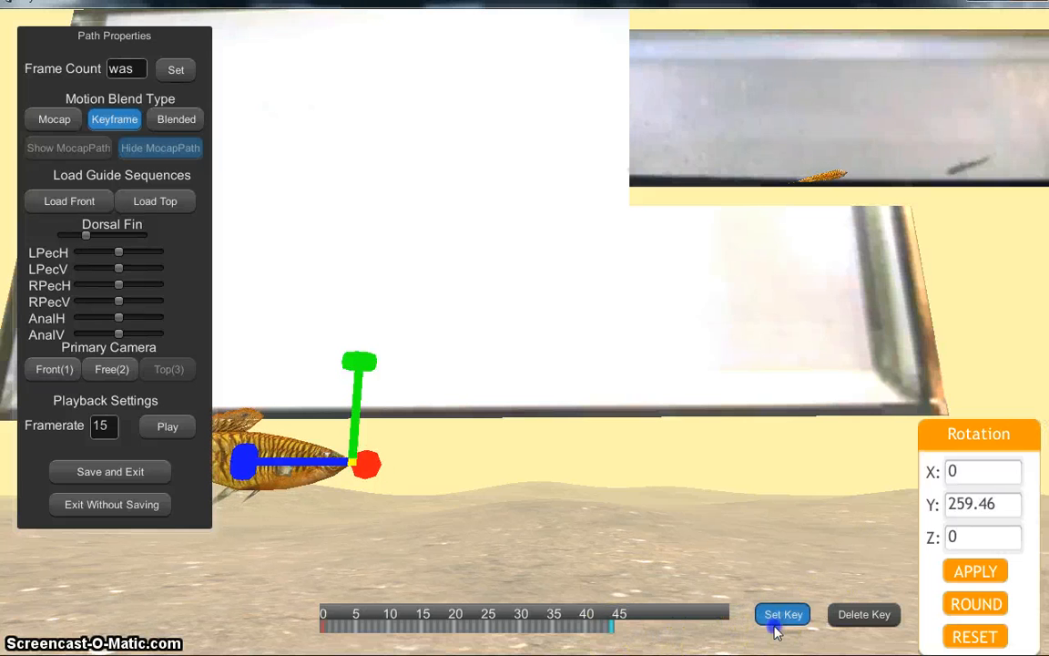
click(598, 631)
mouse_move(597, 630)
mouse_down()
mouse_move(460, 640)
mouse_move(446, 626)
mouse_move(347, 615)
mouse_move(459, 621)
mouse_up()
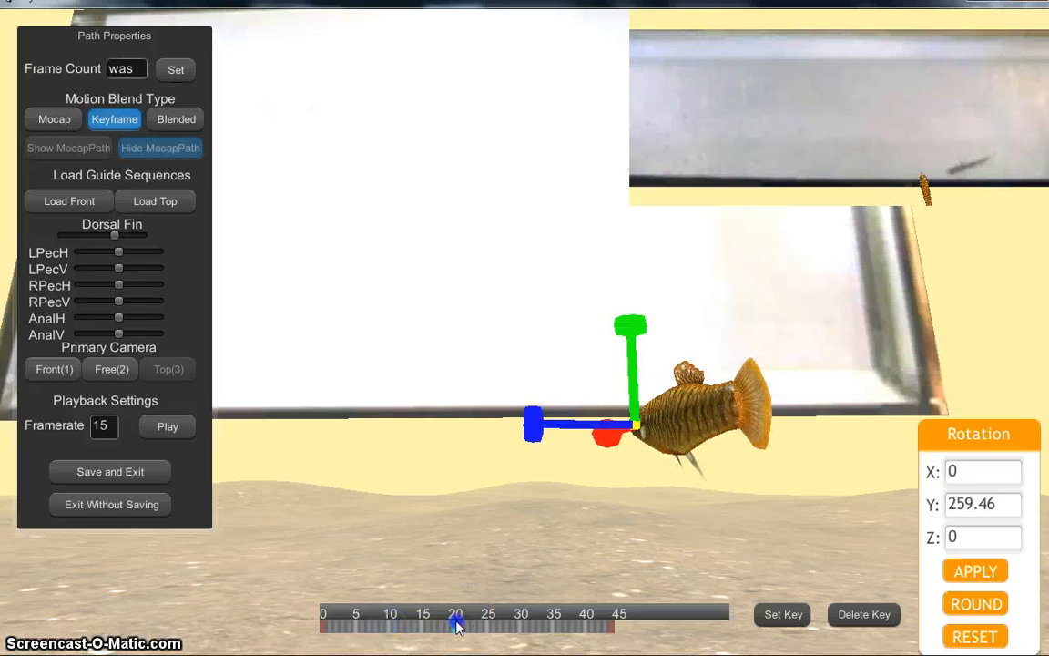
Step: Key the fish at Y 230.95 near frame 40, then turn it further at frame 38
click(516, 626)
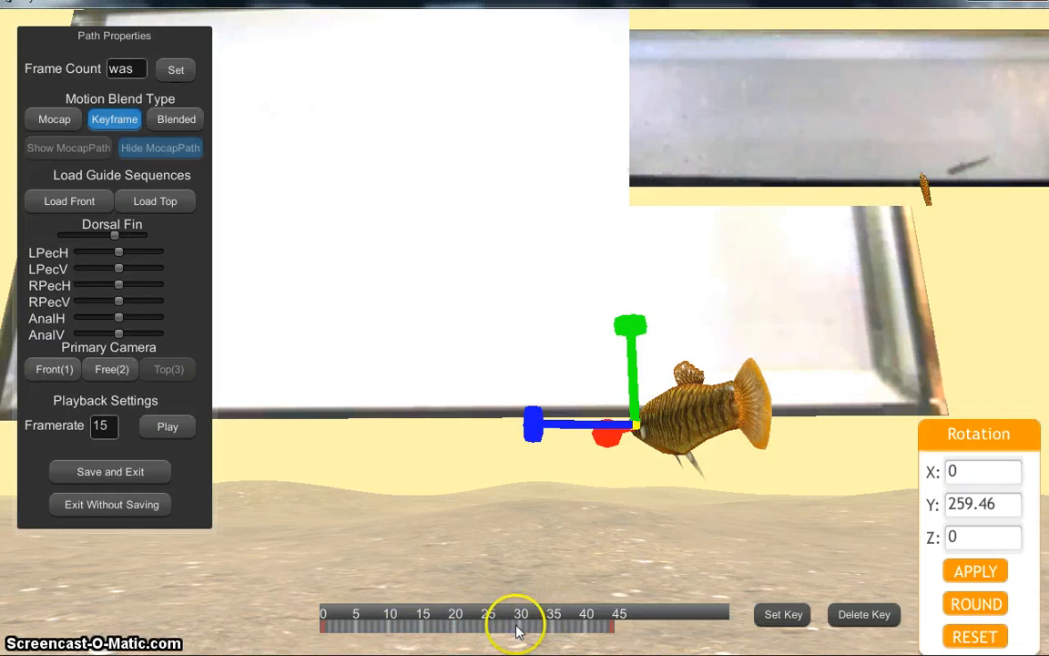
click(551, 618)
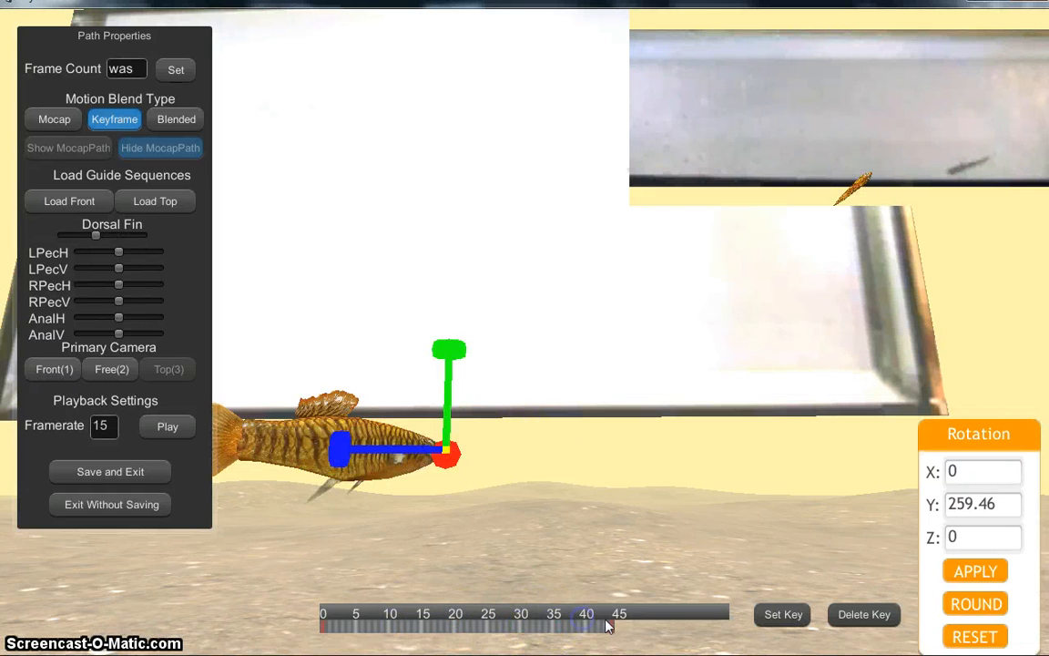
click(606, 627)
click(587, 629)
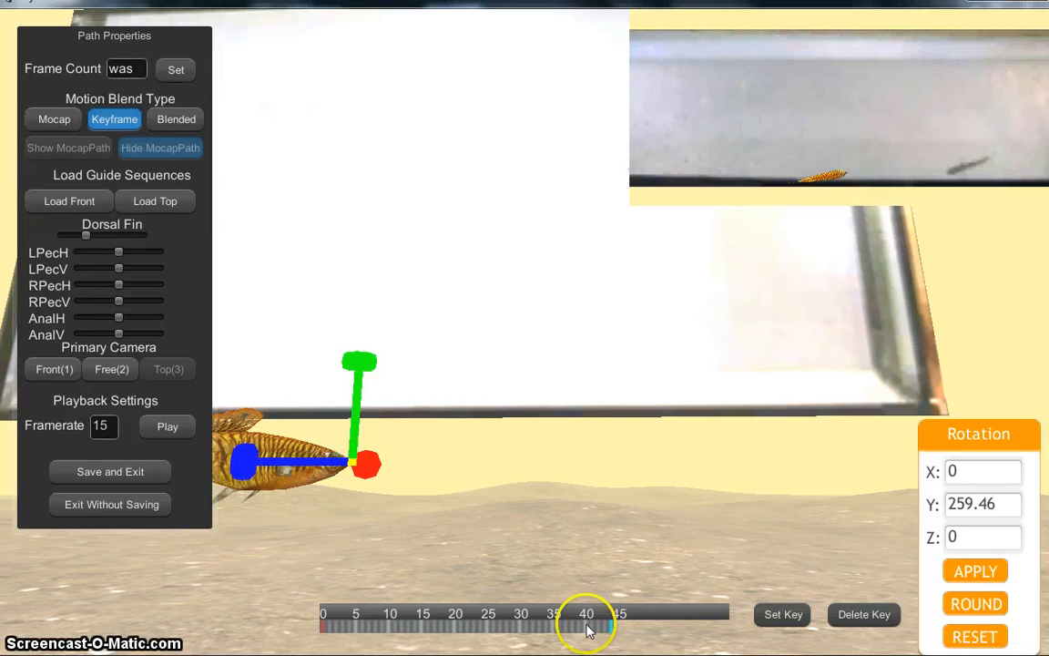
click(309, 447)
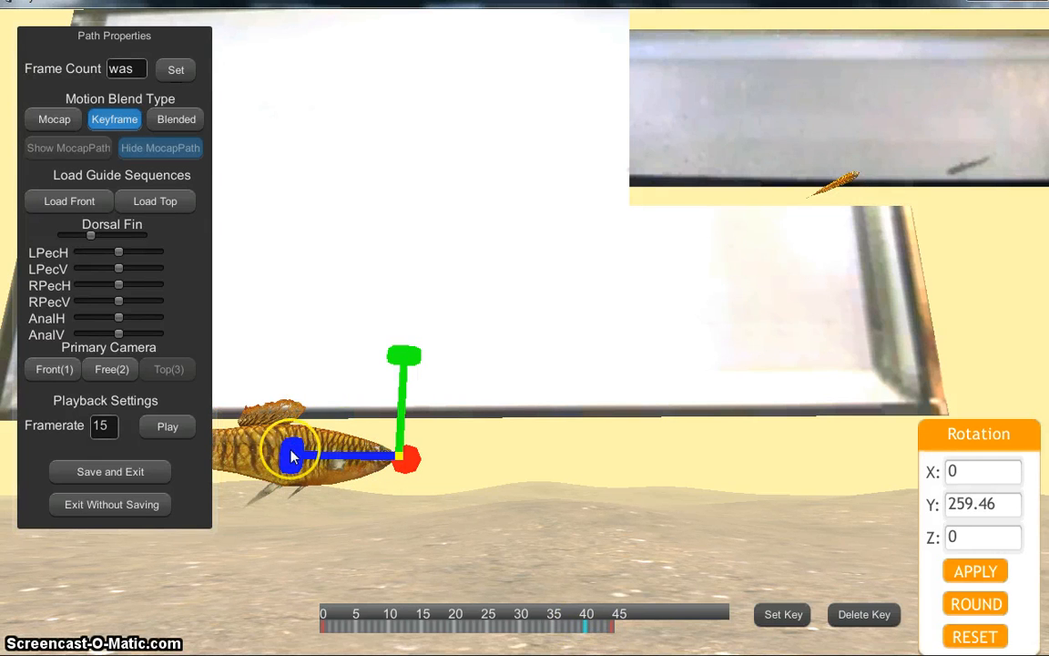
drag(292, 455, 281, 445)
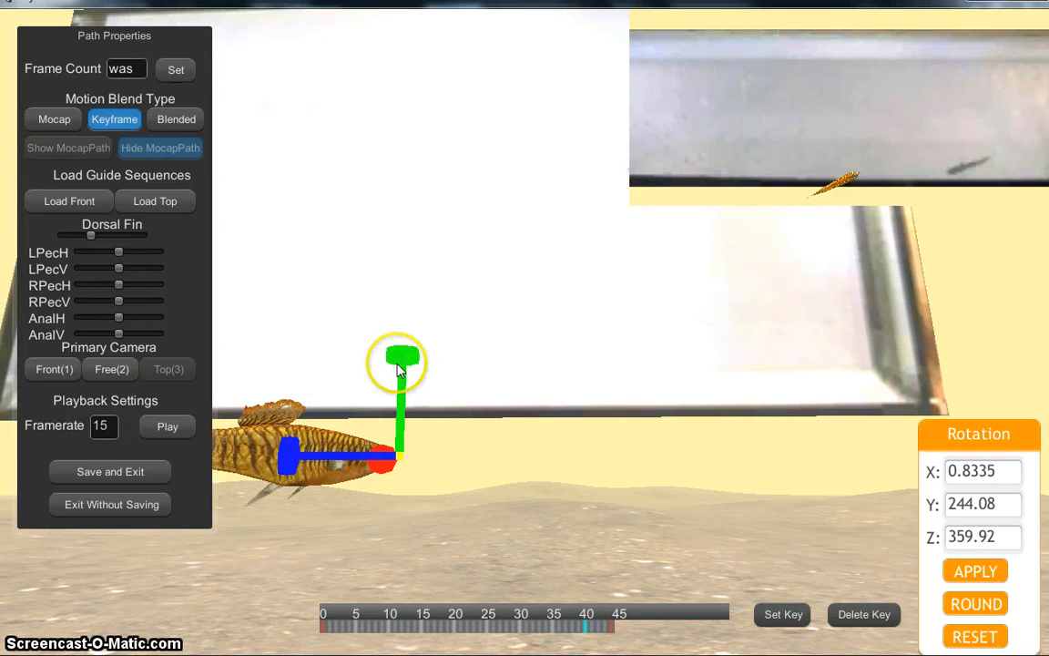
drag(399, 364, 233, 383)
drag(398, 363, 370, 341)
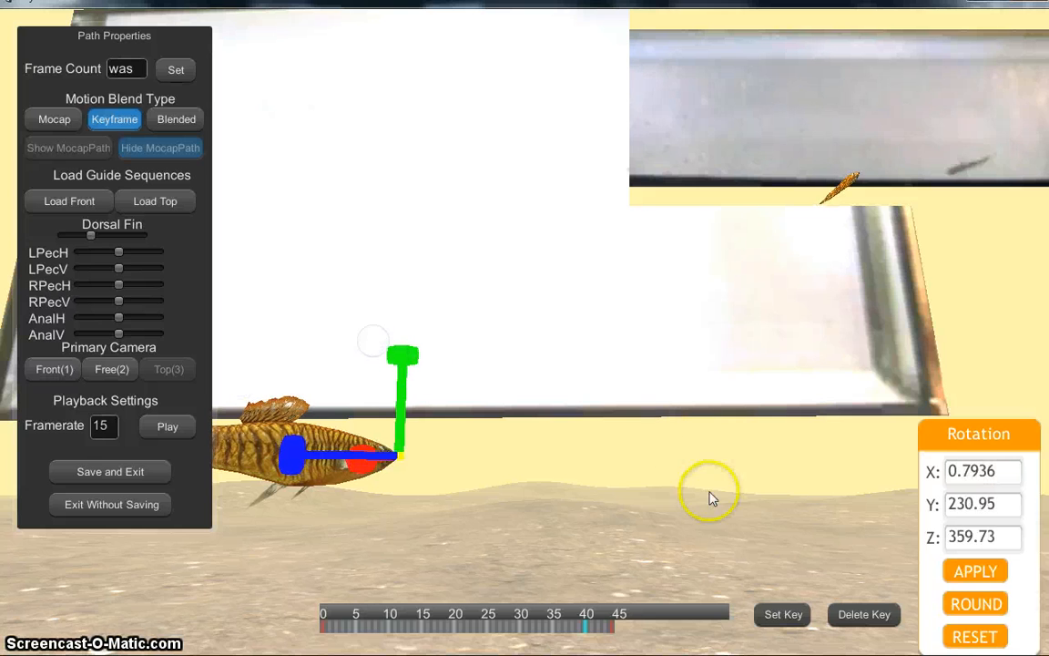
click(774, 610)
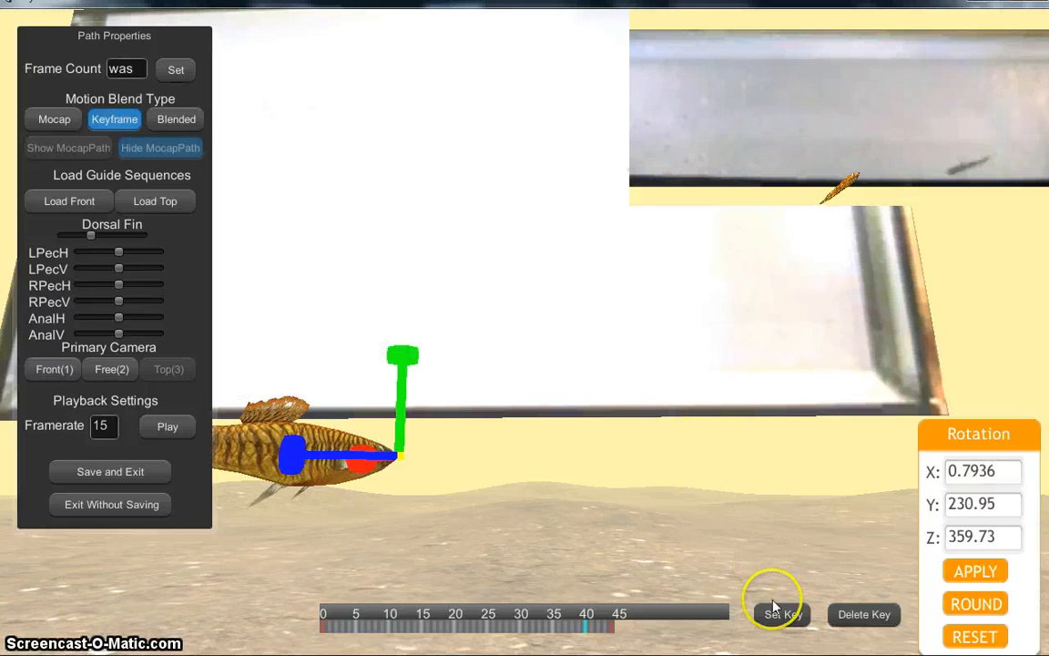
click(573, 629)
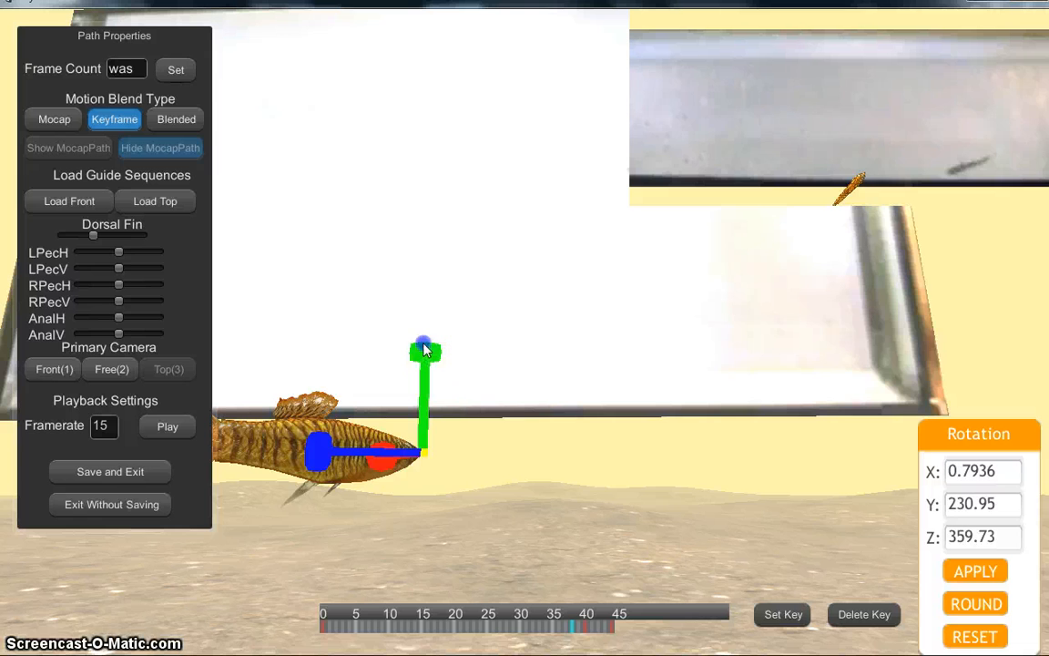
drag(414, 355, 311, 366)
Step: Key the fish's rotation at Y 214.40, then at Y 203.41 a couple of frames earlier
click(432, 352)
drag(433, 353, 391, 351)
click(781, 616)
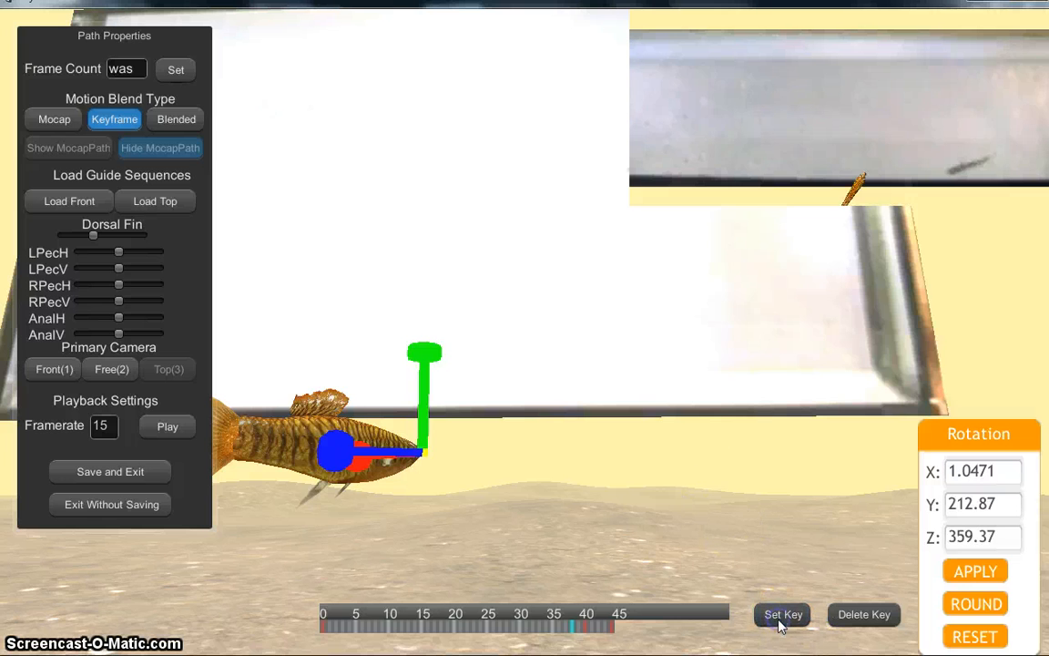
click(562, 627)
click(459, 401)
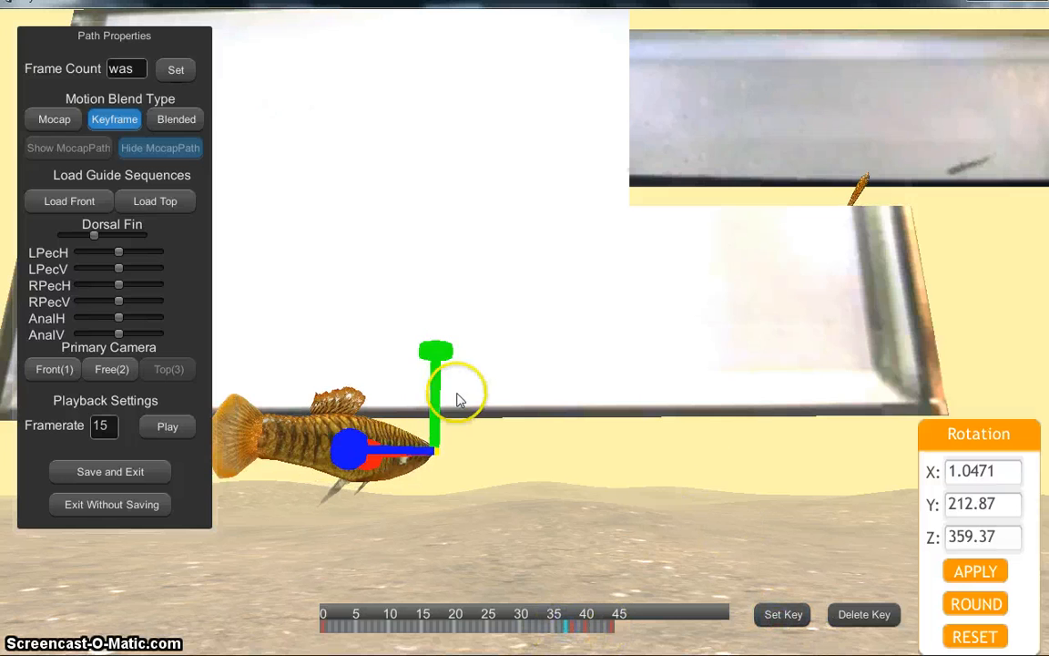
drag(435, 349, 340, 363)
click(780, 616)
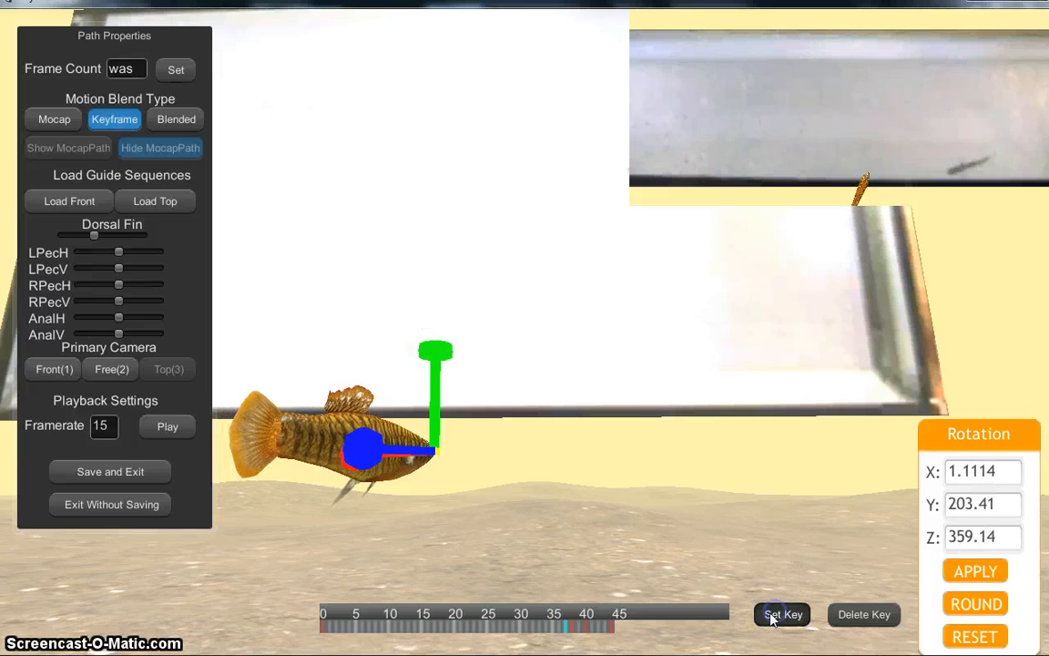
Step: Key further turns down to about Y 180 and Y 173.08 at frame 32, then return to frame 0
click(550, 626)
drag(452, 321, 325, 386)
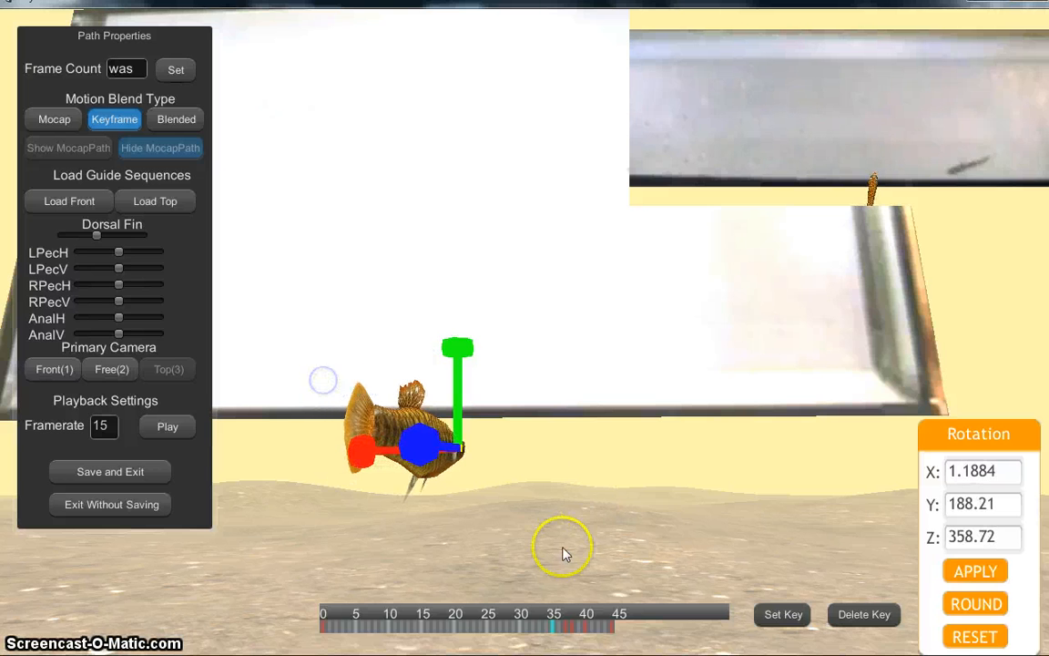
click(783, 614)
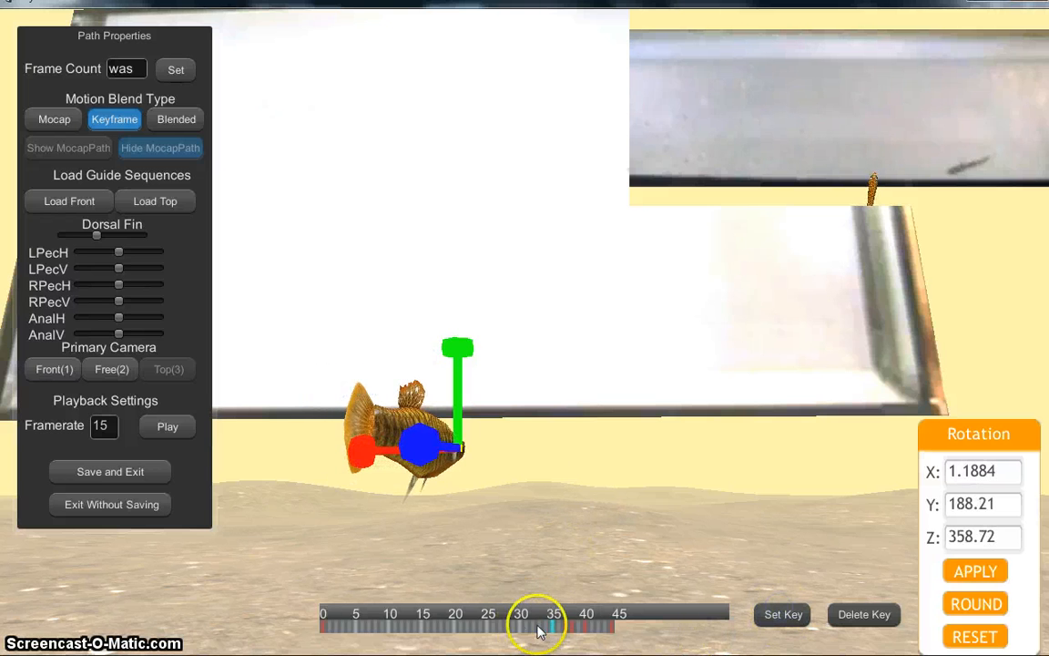
click(539, 629)
drag(472, 337, 380, 352)
click(778, 614)
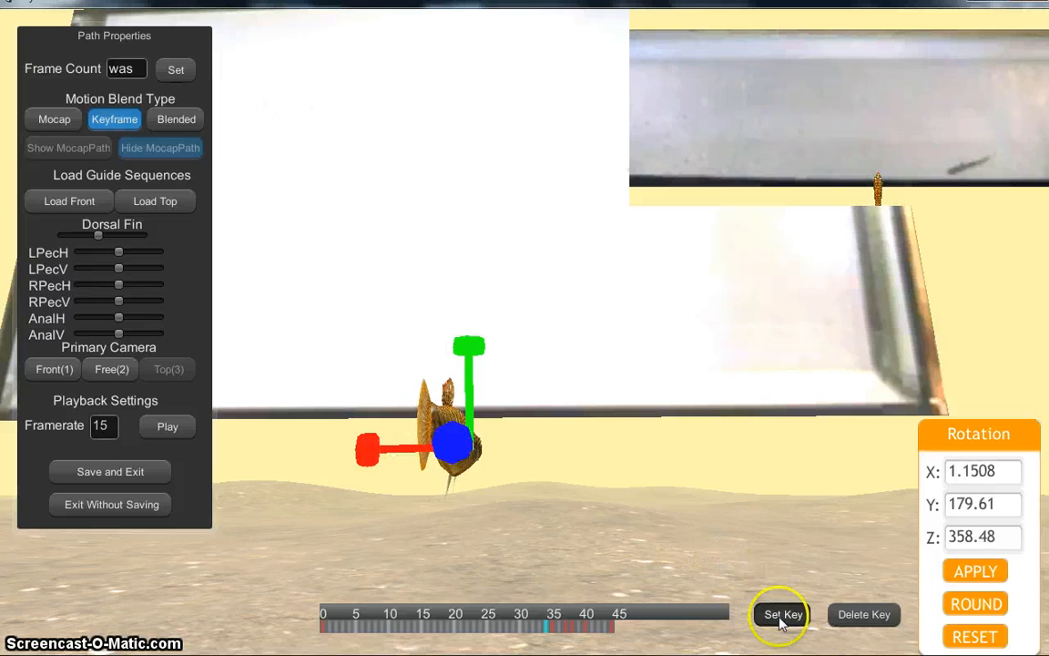
click(536, 628)
drag(489, 343, 467, 347)
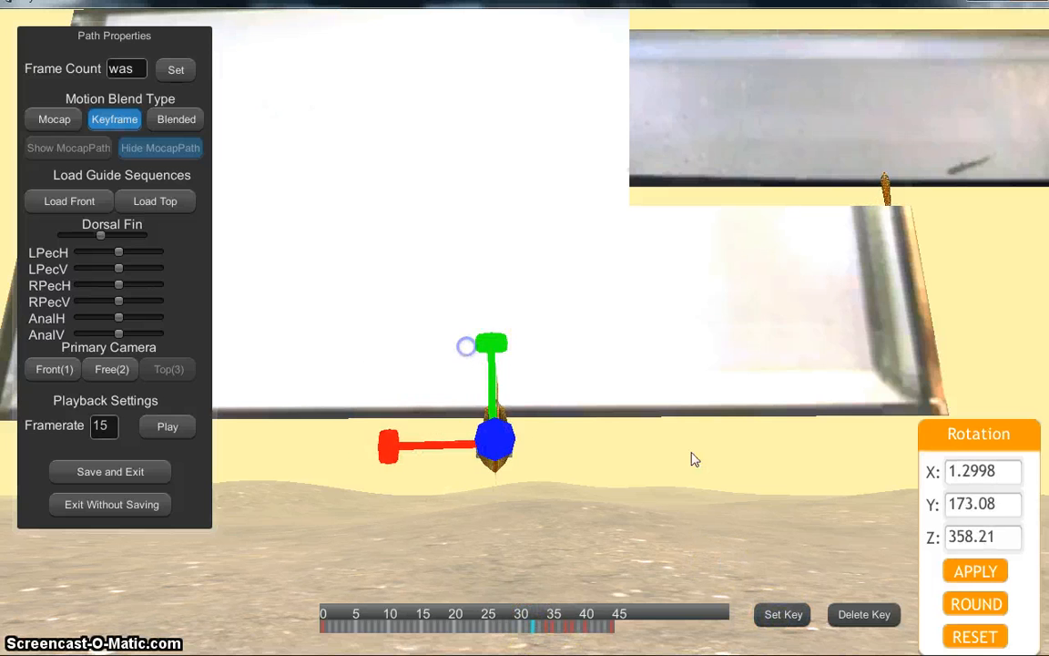
click(786, 615)
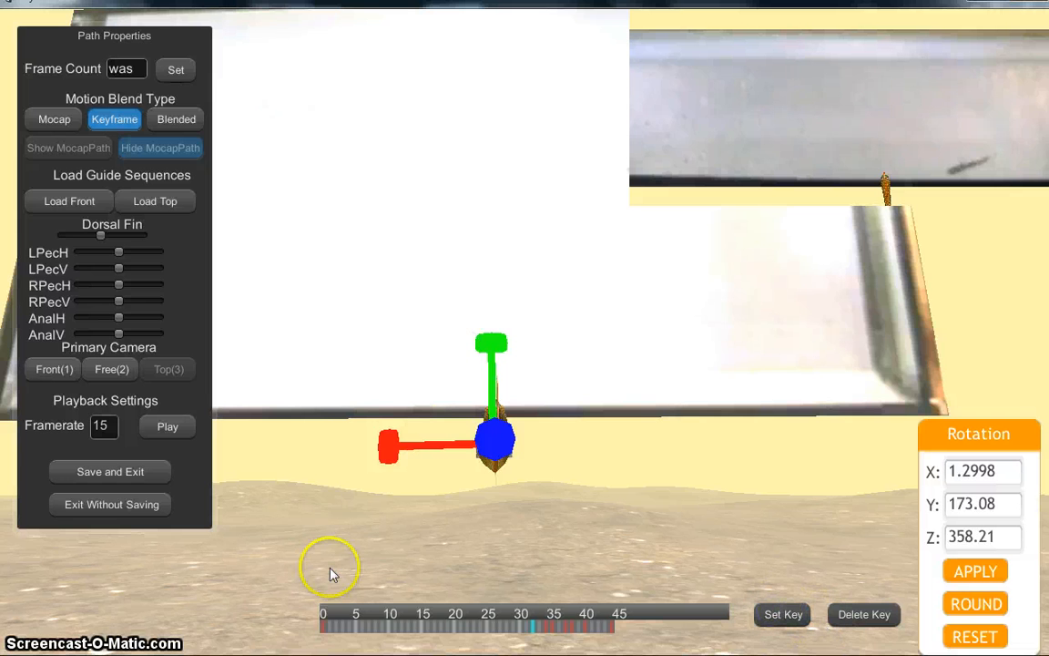
click(322, 627)
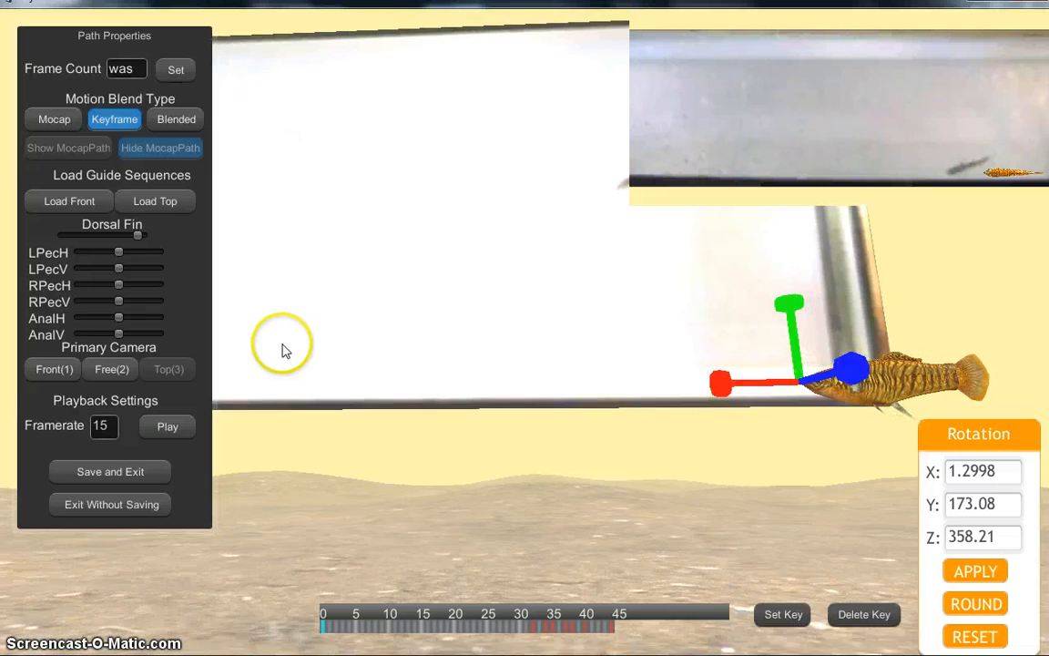
mouse_move(309, 399)
mouse_down()
mouse_move(309, 311)
mouse_move(319, 393)
mouse_move(314, 312)
mouse_move(310, 369)
mouse_up()
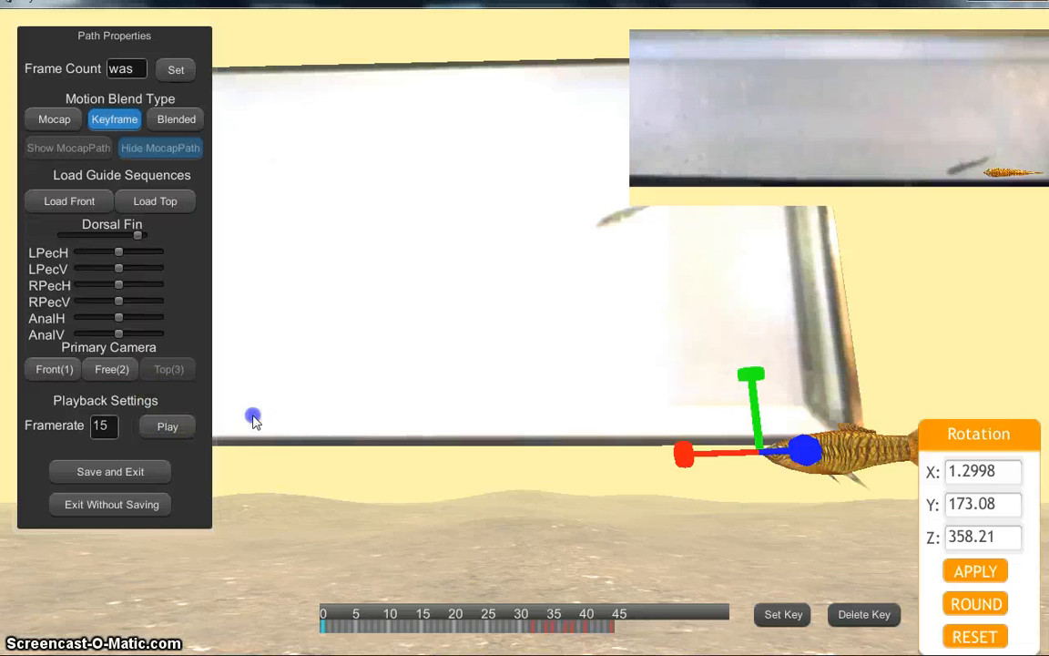
click(177, 433)
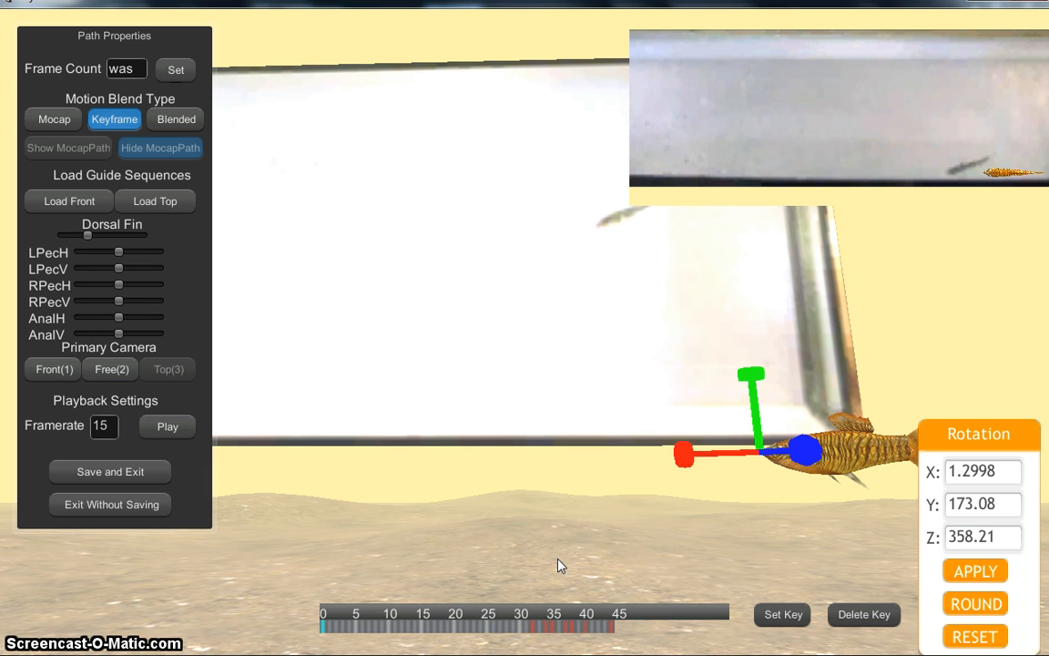
mouse_move(574, 627)
mouse_down()
mouse_move(537, 633)
mouse_move(563, 633)
mouse_up()
Step: Save the fish path, then maximize and minimize the editor to reveal the AnyfishPC05.17.13 folder
click(124, 471)
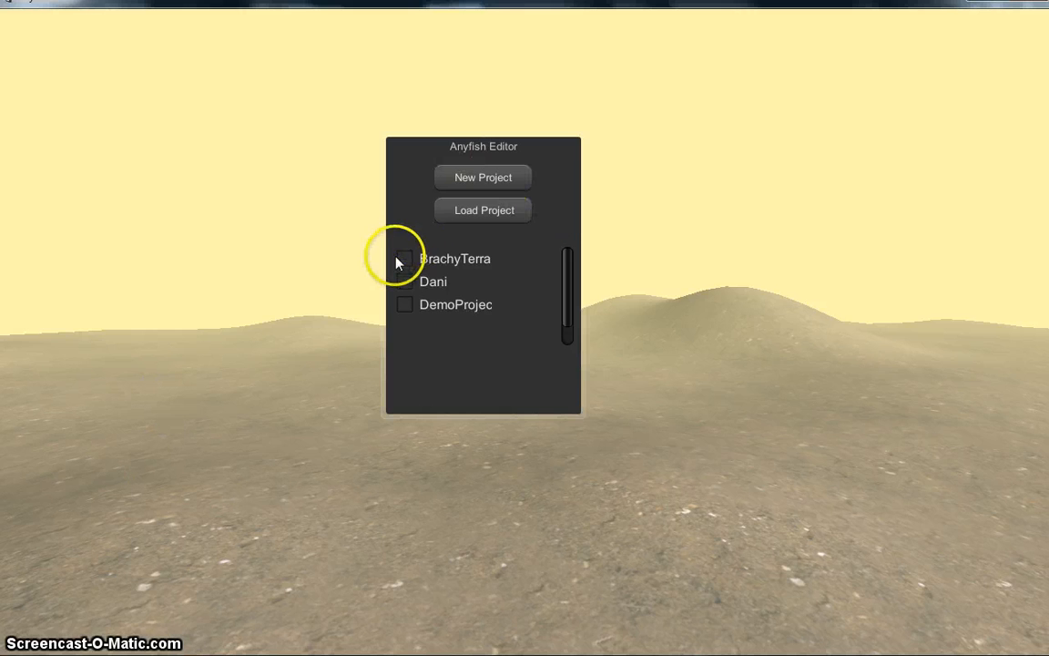
mouse_move(777, 40)
mouse_down()
mouse_move(761, 42)
mouse_move(777, 28)
mouse_up()
double_click(782, 17)
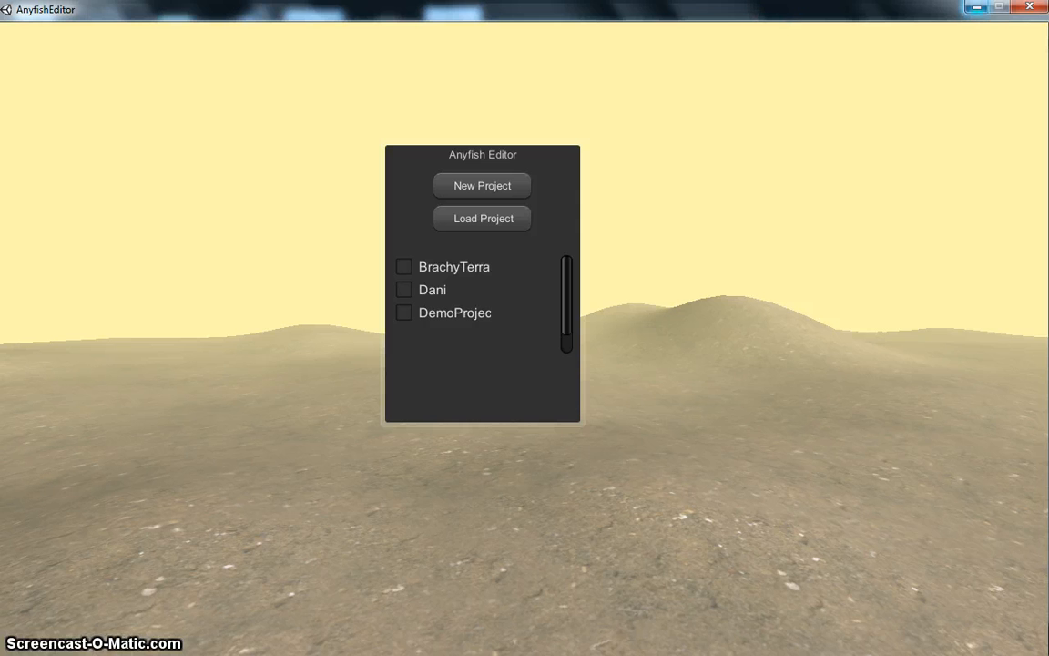
click(976, 7)
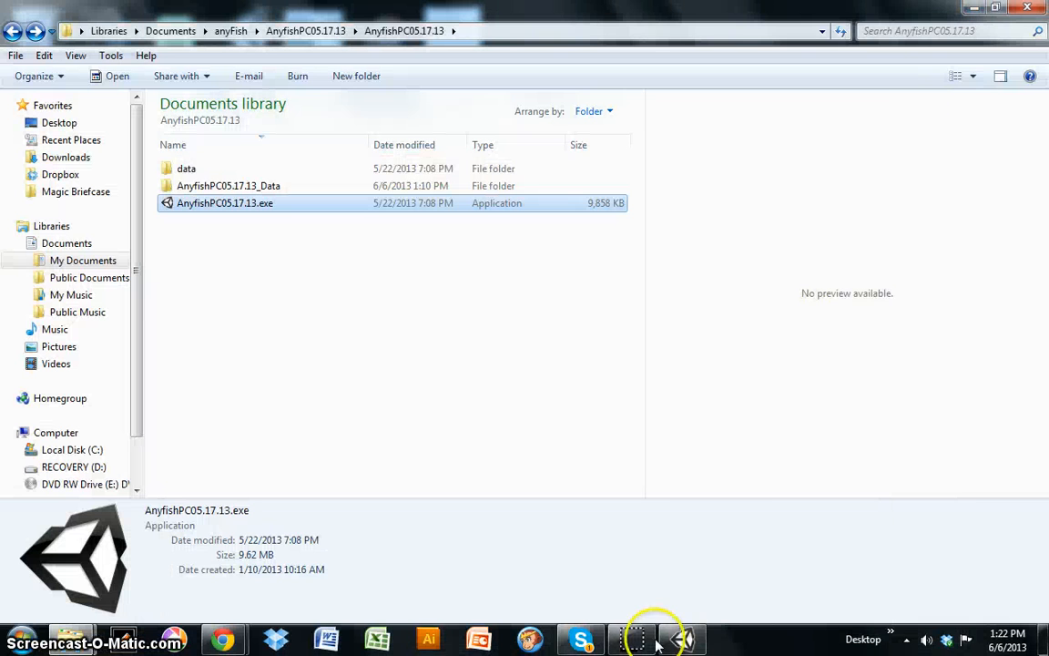